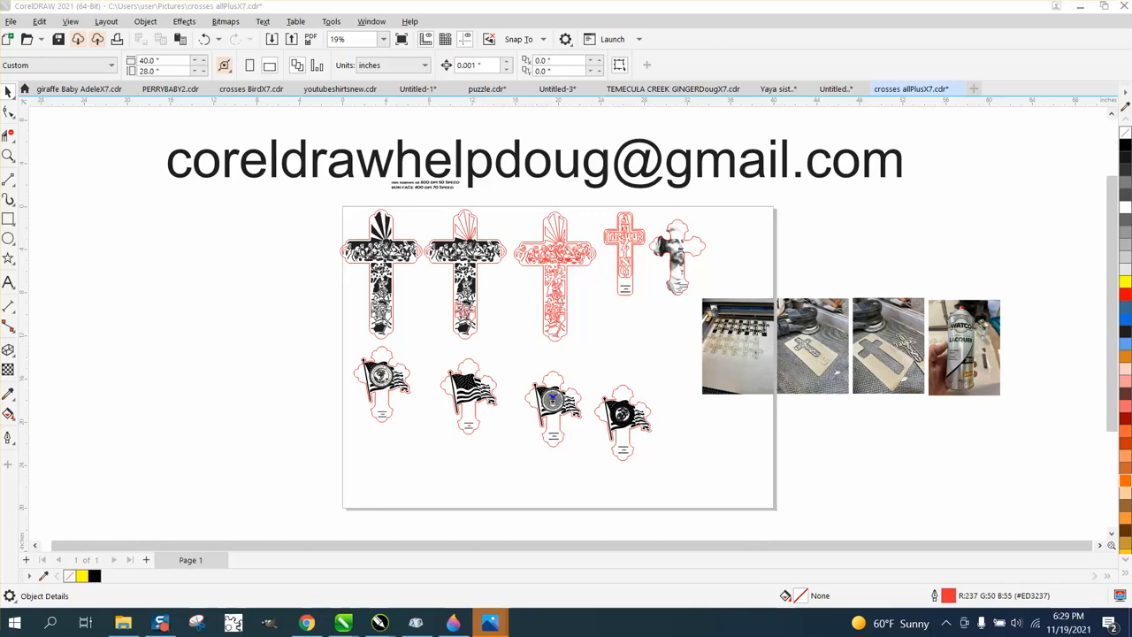
# - Examine the Amazing Grace cross and the adjacent portrait cross among the designs in the page's upper row
pyautogui.click(7, 158)
pyautogui.moveTo(573, 200); pyautogui.dragTo(712, 311)
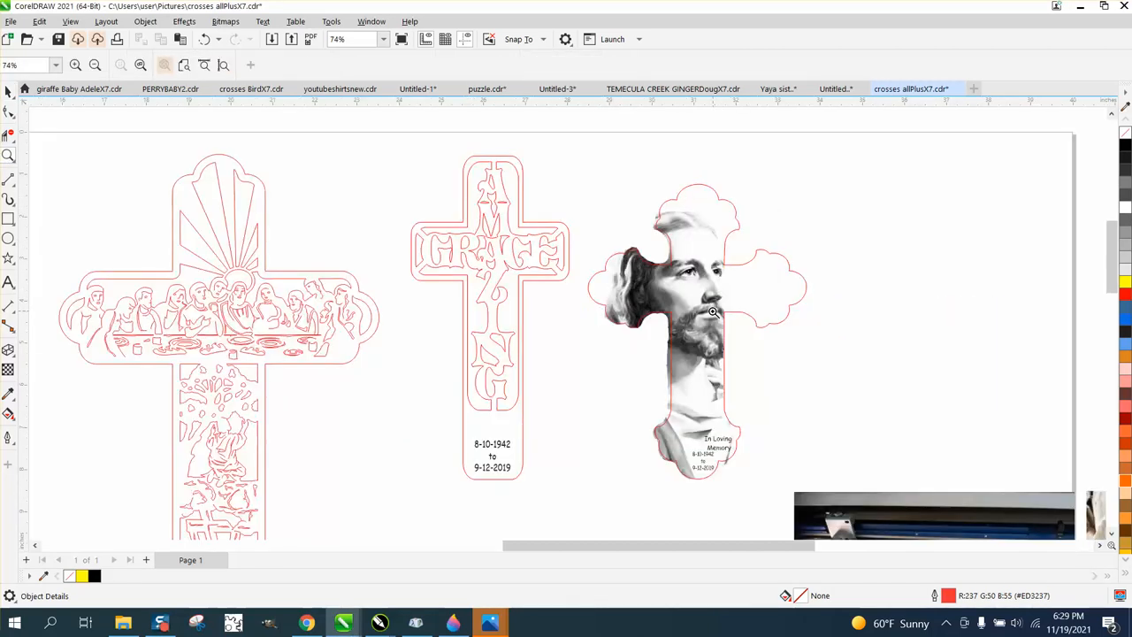
pyautogui.scroll(-2, 501, 373)
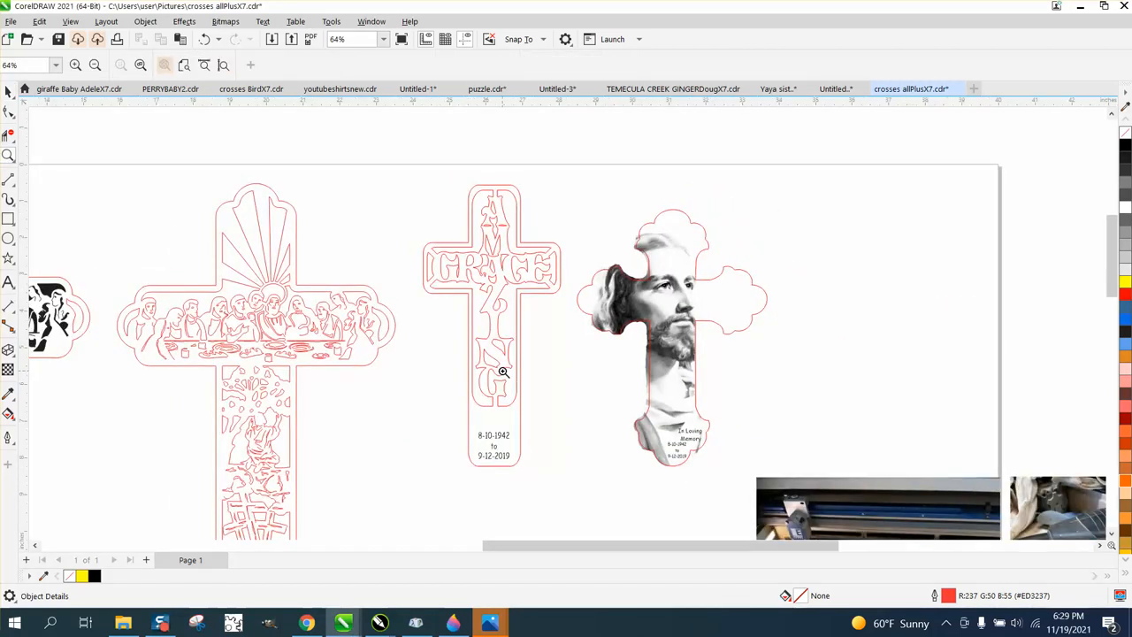
pyautogui.scroll(-3, 498, 367)
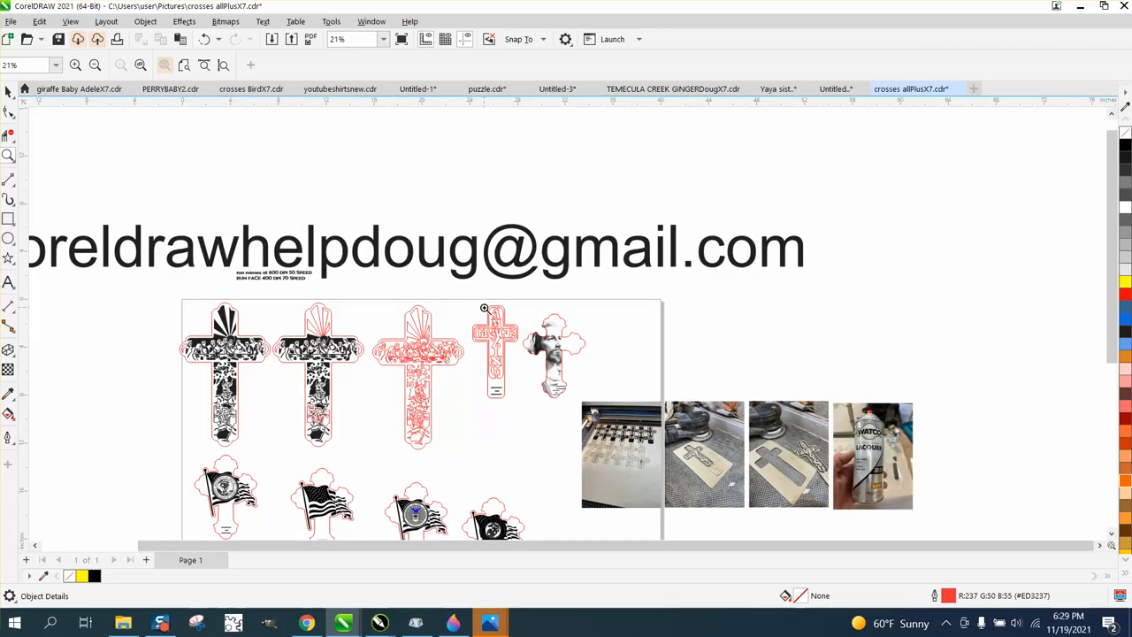
pyautogui.moveTo(484, 308); pyautogui.dragTo(528, 338)
pyautogui.scroll(-6, 528, 339)
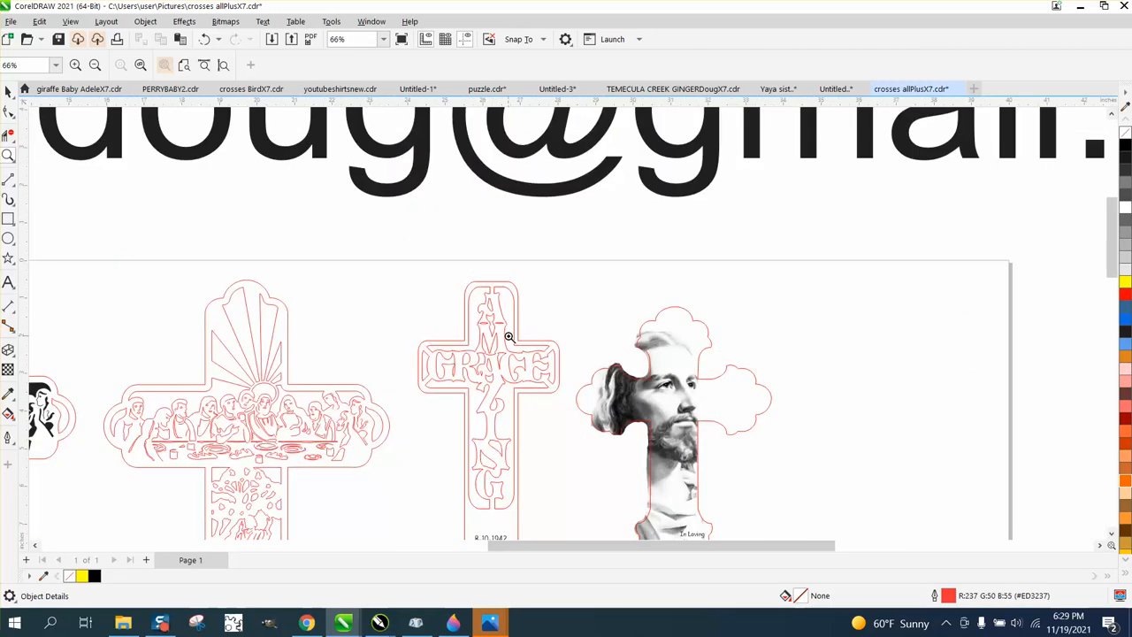
pyautogui.scroll(-1, 509, 336)
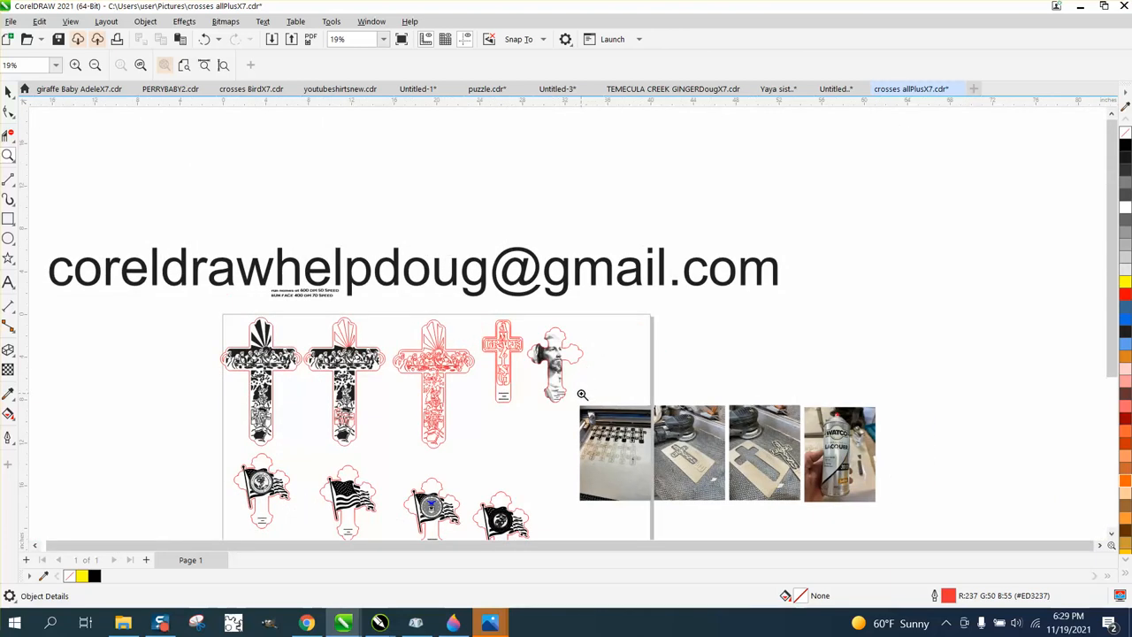
# - Examine the photos of the laser-engraved crosses on the wood sheet and the cross beside its cut-out board
pyautogui.scroll(1, 583, 394)
pyautogui.scroll(3, 638, 489)
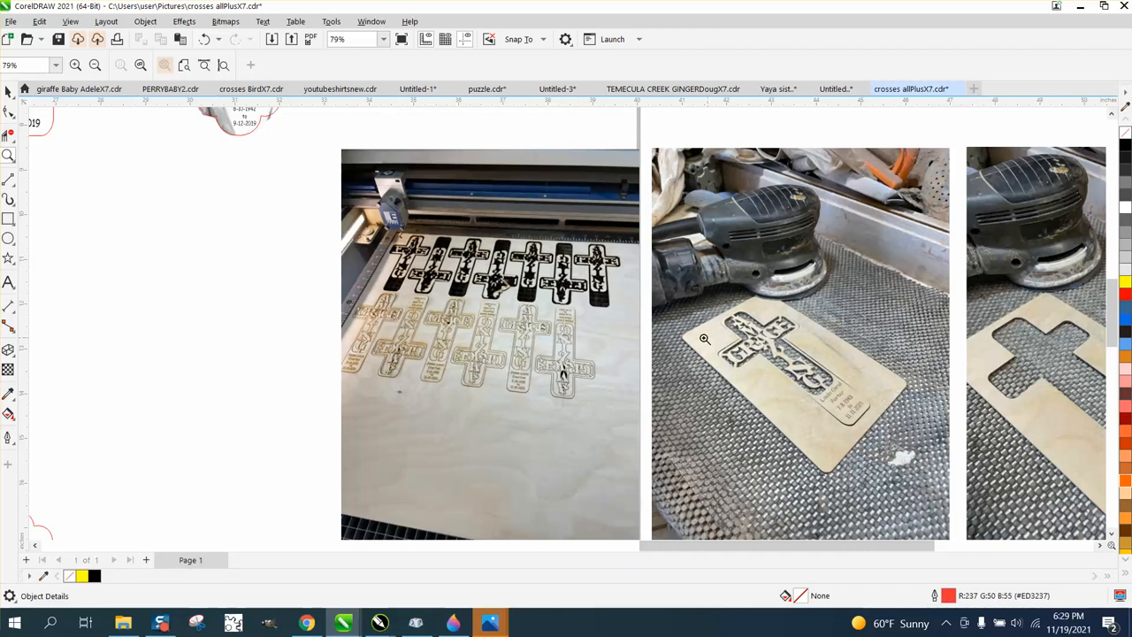
pyautogui.scroll(-1, 707, 339)
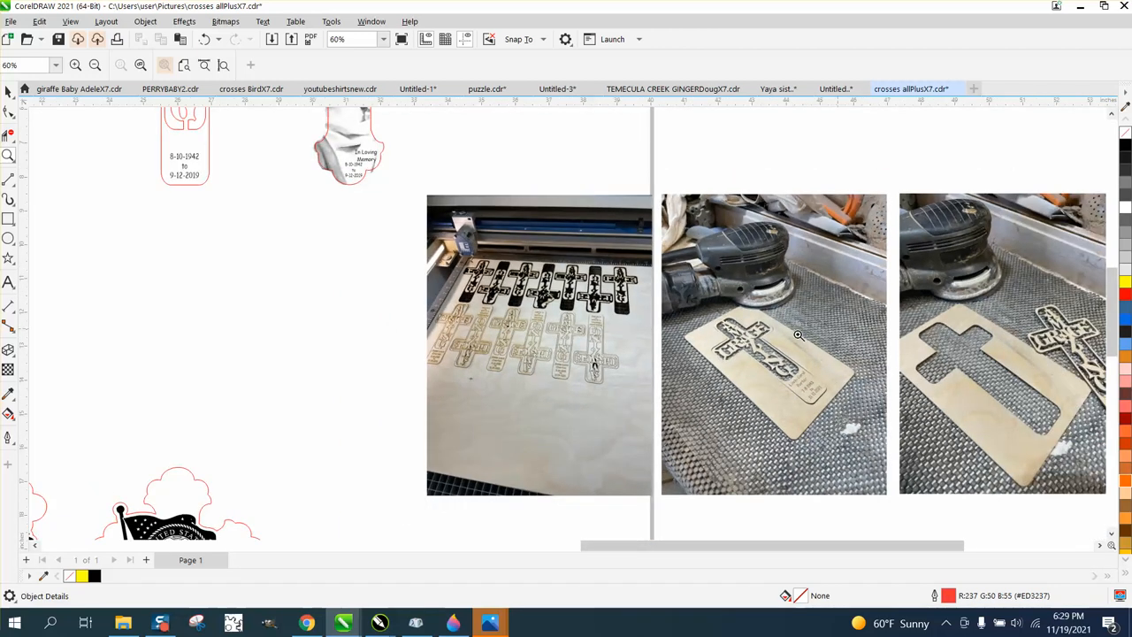
pyautogui.moveTo(905, 300); pyautogui.dragTo(1111, 484)
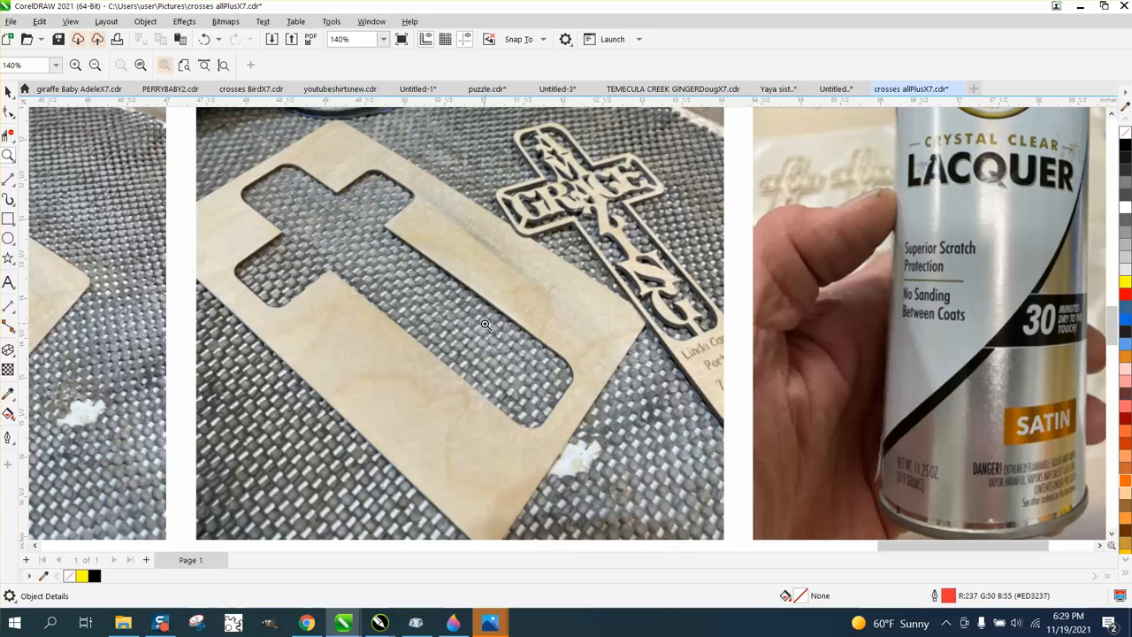
pyautogui.scroll(-1, 540, 345)
pyautogui.scroll(-1, 539, 344)
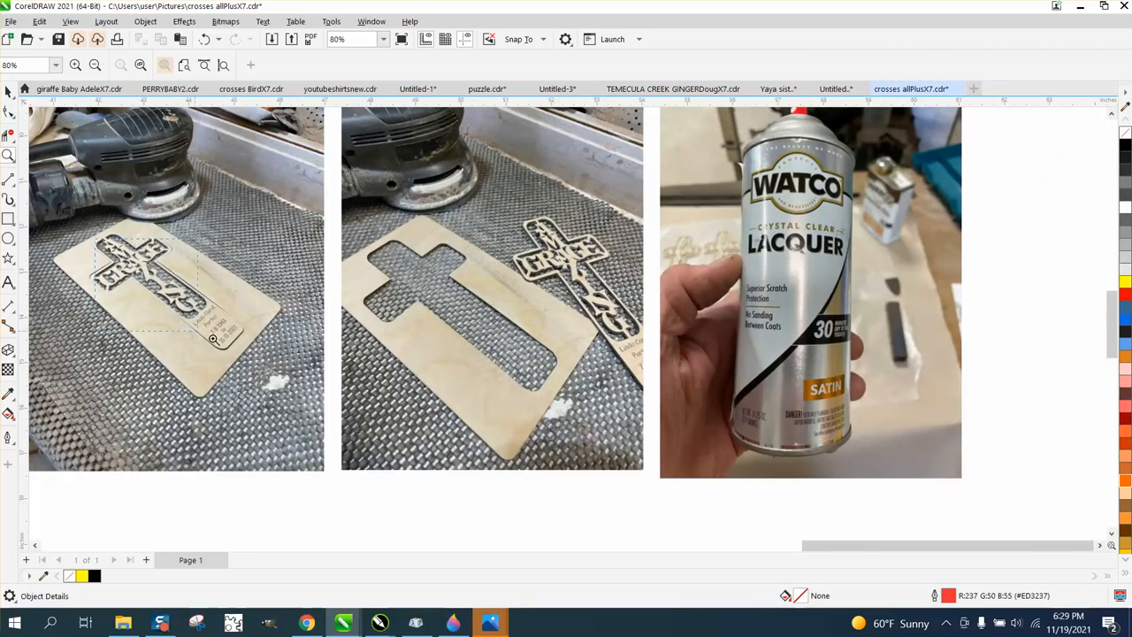
# - Inspect the close-up photo of the Amazing Grace cross still in its wooden board next to the sander
pyautogui.scroll(4, 265, 360)
pyautogui.scroll(-2, 265, 360)
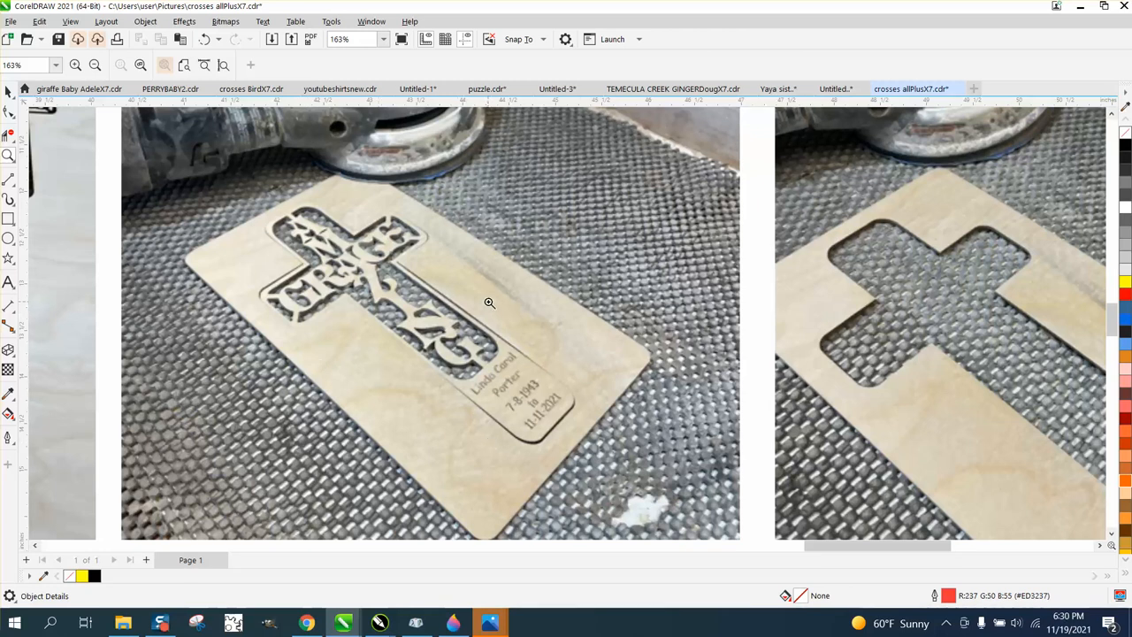
pyautogui.scroll(-1, 478, 293)
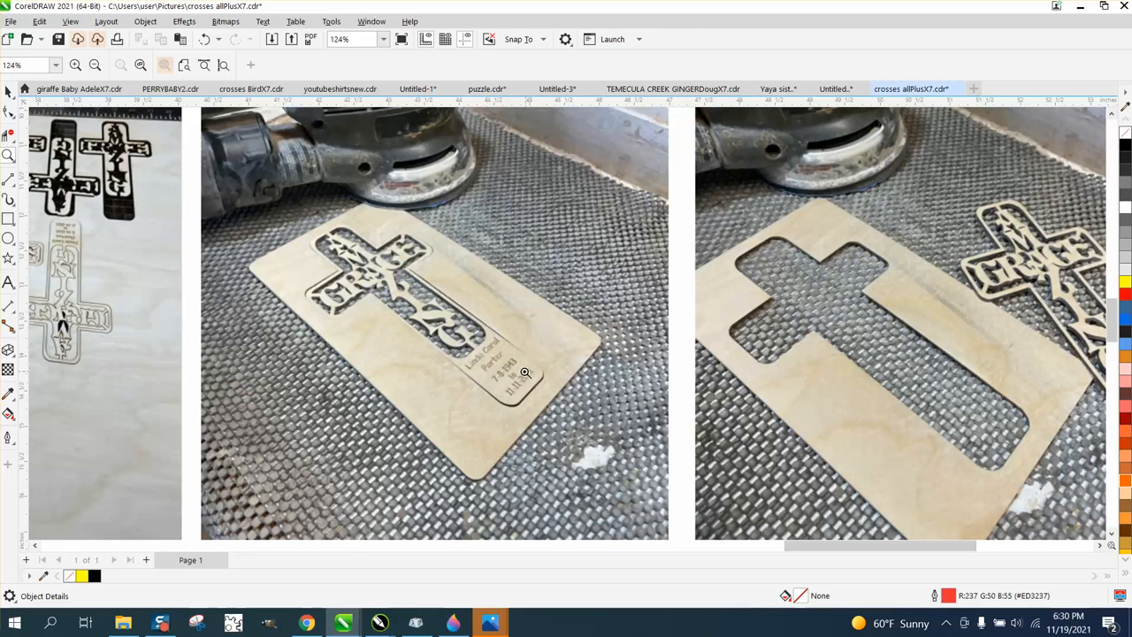
pyautogui.scroll(-1, 522, 375)
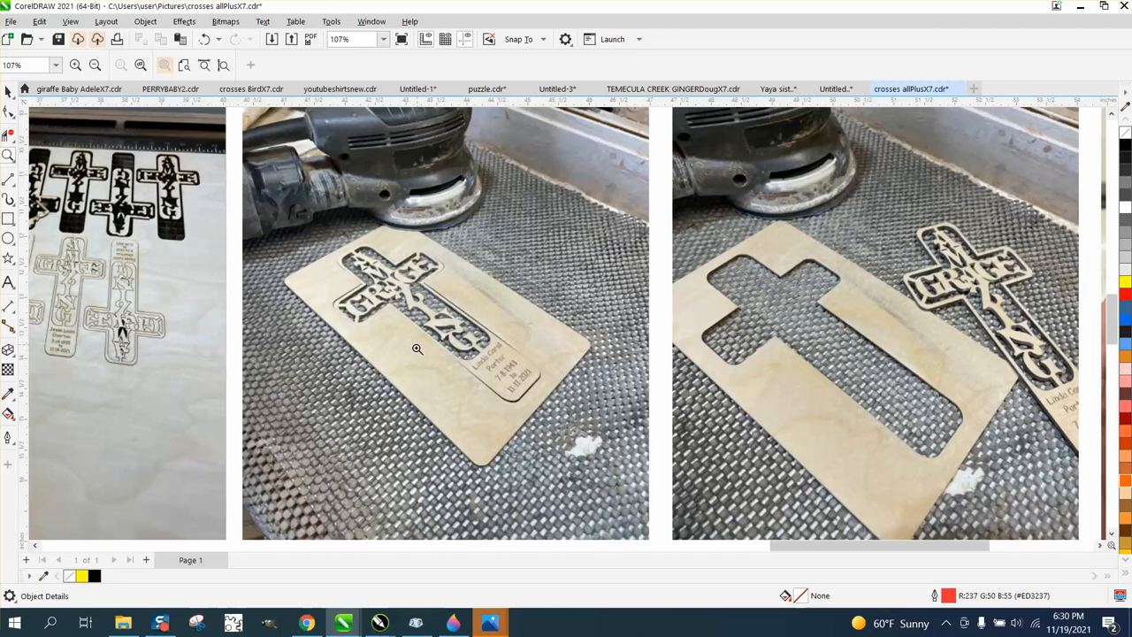
pyautogui.moveTo(343, 249); pyautogui.dragTo(530, 385)
pyautogui.scroll(-1, 491, 368)
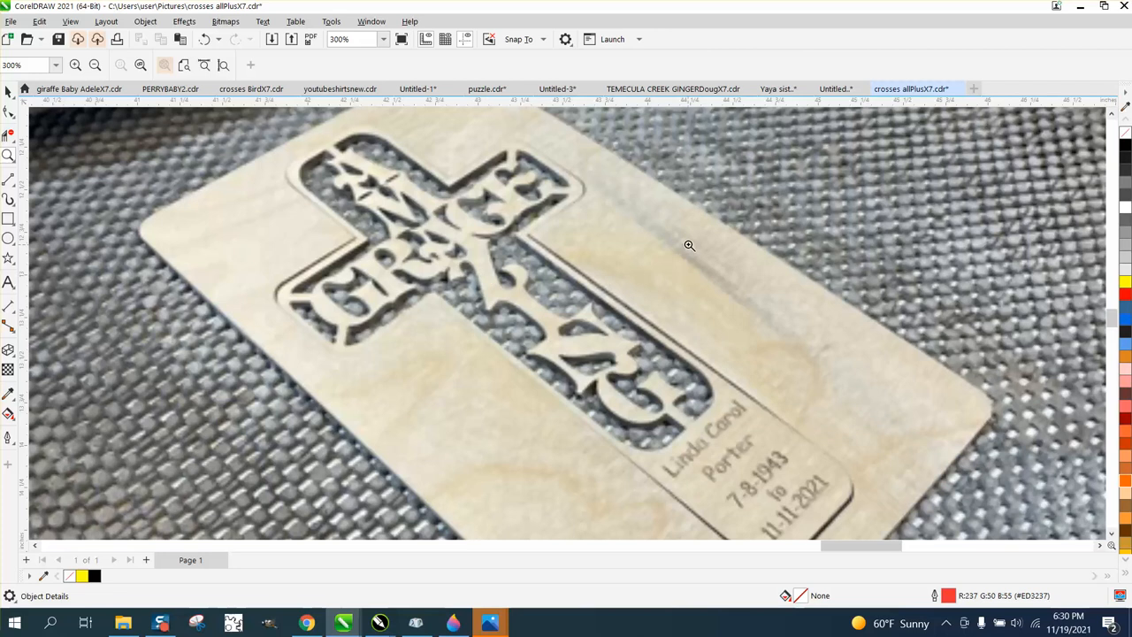
pyautogui.scroll(-8, 584, 261)
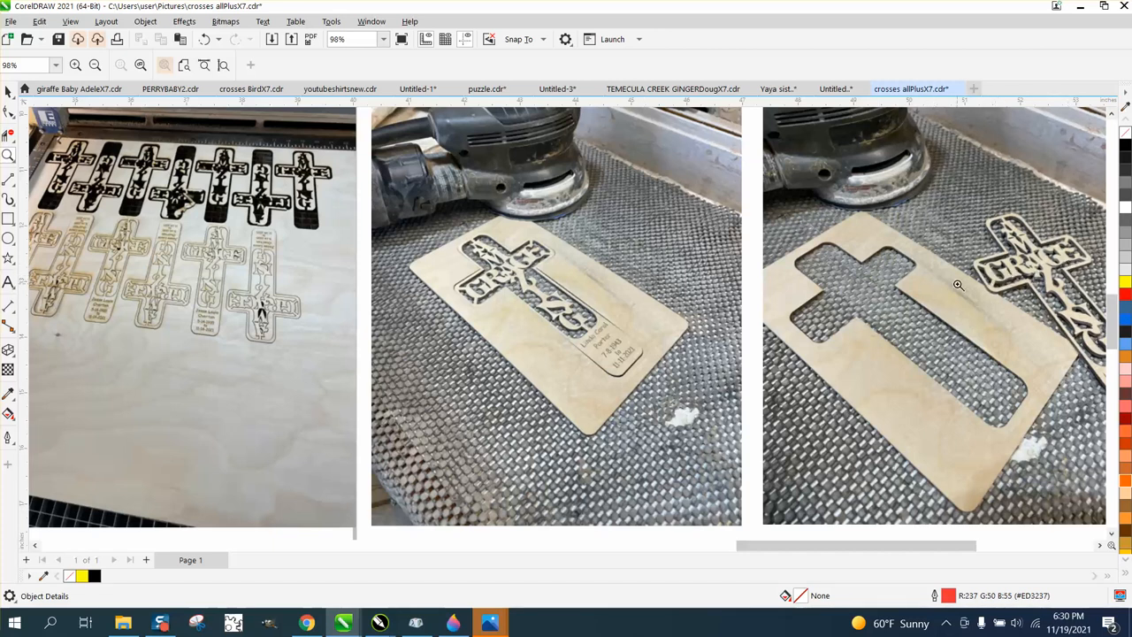
pyautogui.scroll(-6, 878, 337)
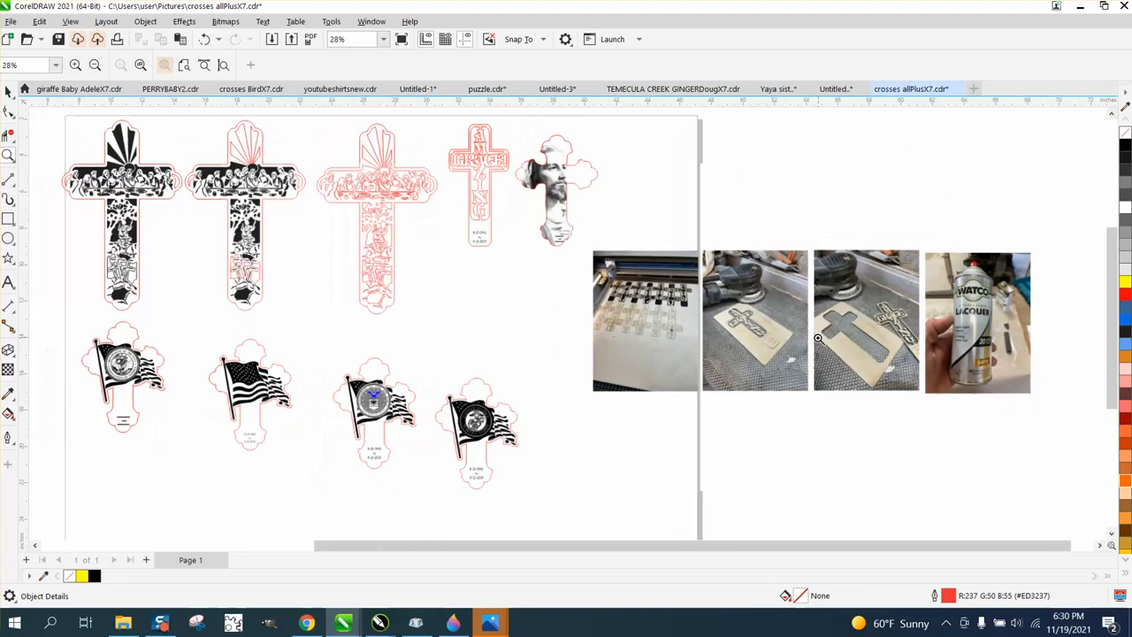
# - Examine the photo of the Watco crystal clear satin lacquer can beside the cross photos
pyautogui.moveTo(955, 269); pyautogui.dragTo(1031, 379)
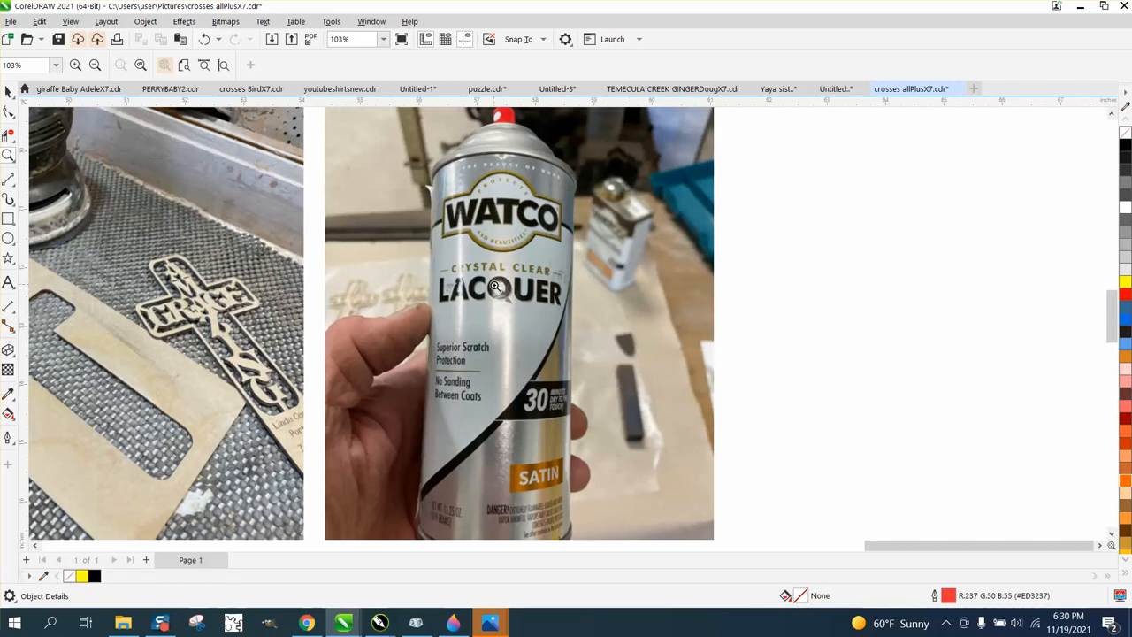
pyautogui.scroll(-2, 535, 464)
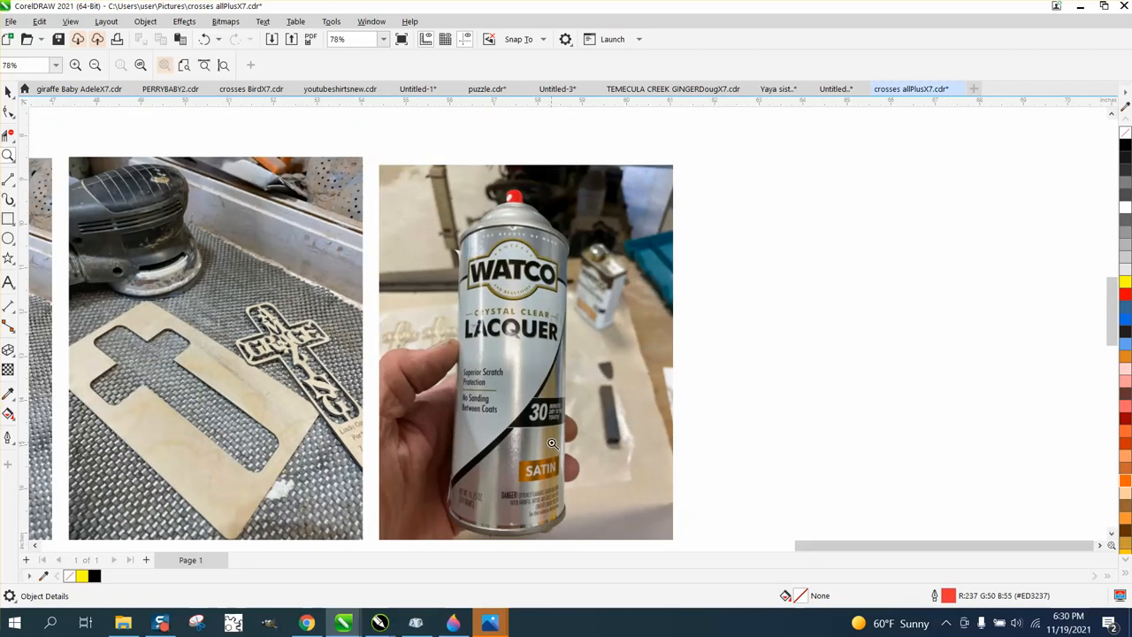
pyautogui.scroll(-2, 549, 443)
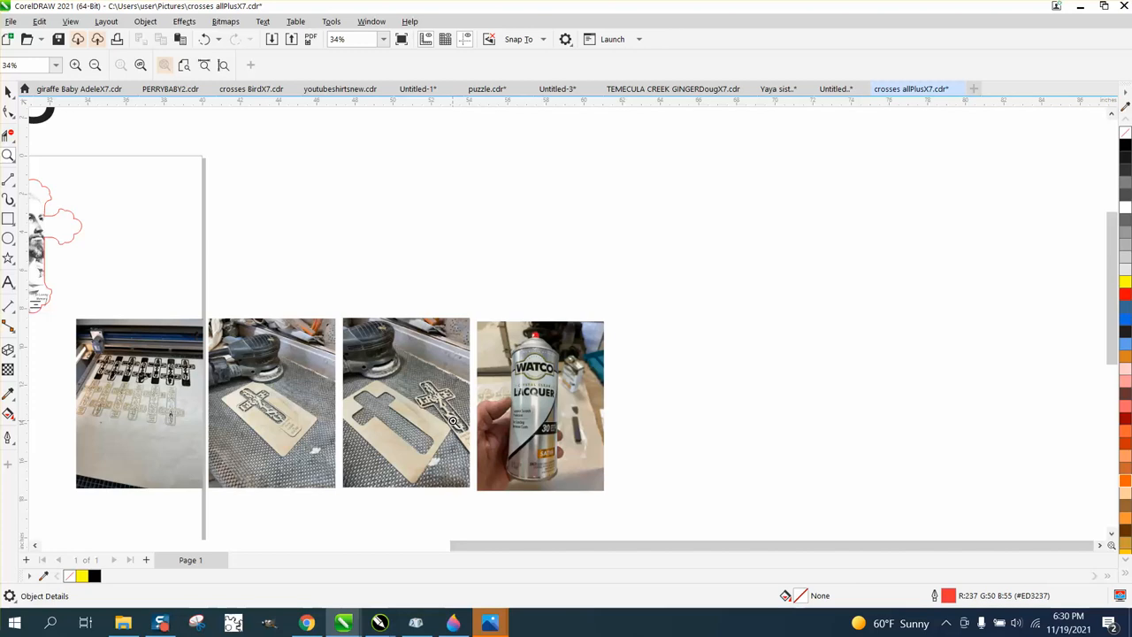
pyautogui.scroll(-3, 454, 422)
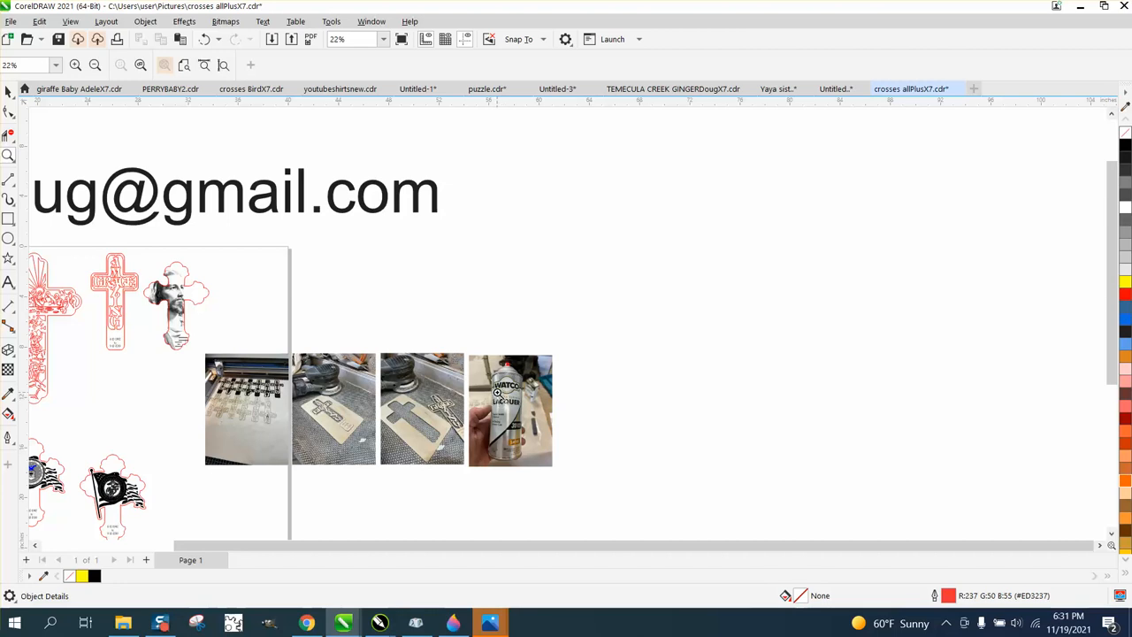
# - Move all objects of the portrait cross off the page, placing them above the lacquer photo
pyautogui.scroll(-2, 498, 392)
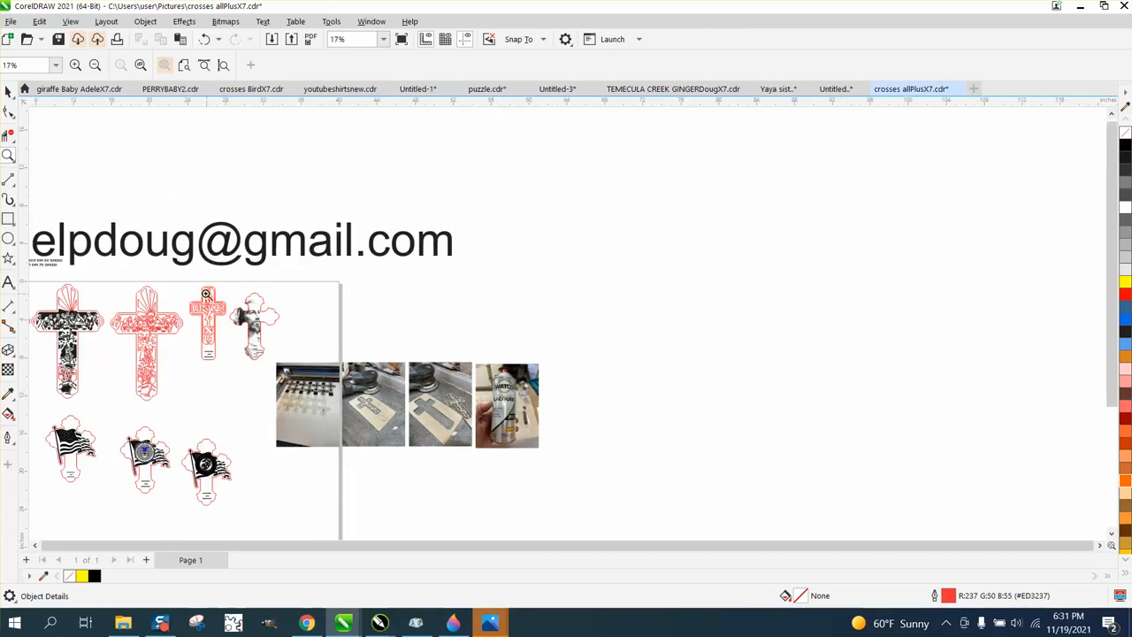
pyautogui.scroll(-2, 263, 320)
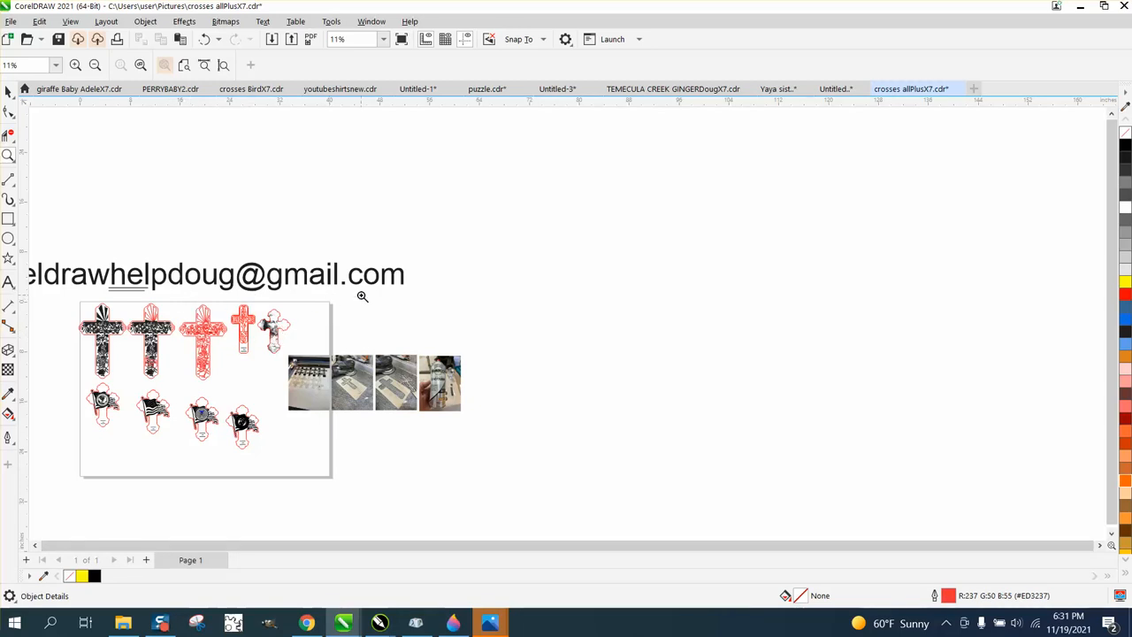
pyautogui.scroll(-1, 361, 296)
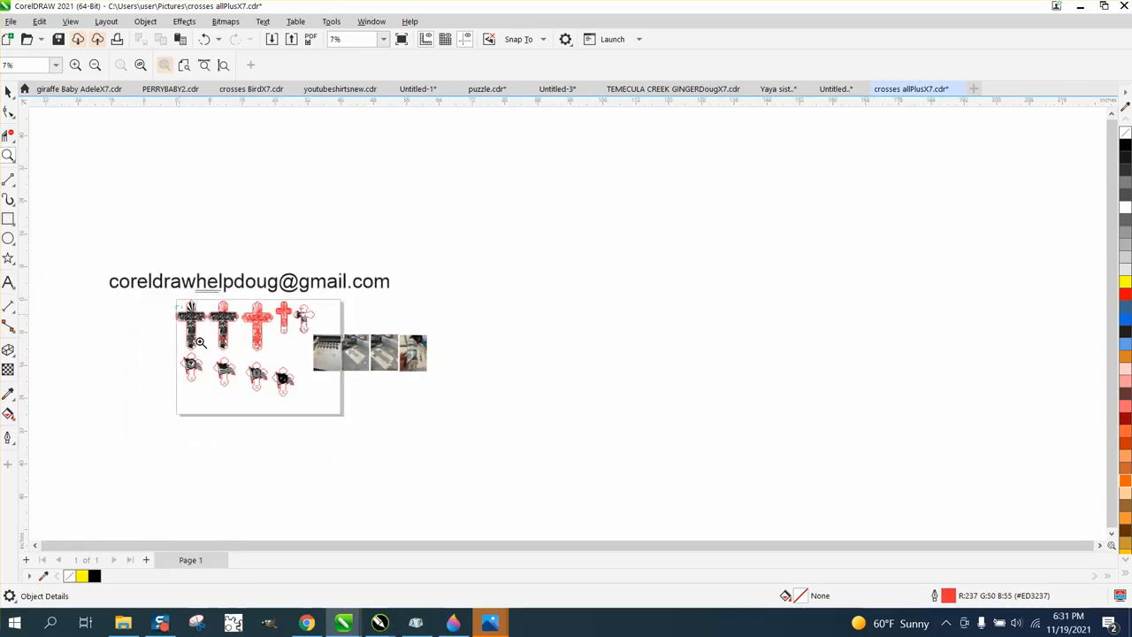
pyautogui.scroll(4, 328, 390)
pyautogui.scroll(-1, 329, 390)
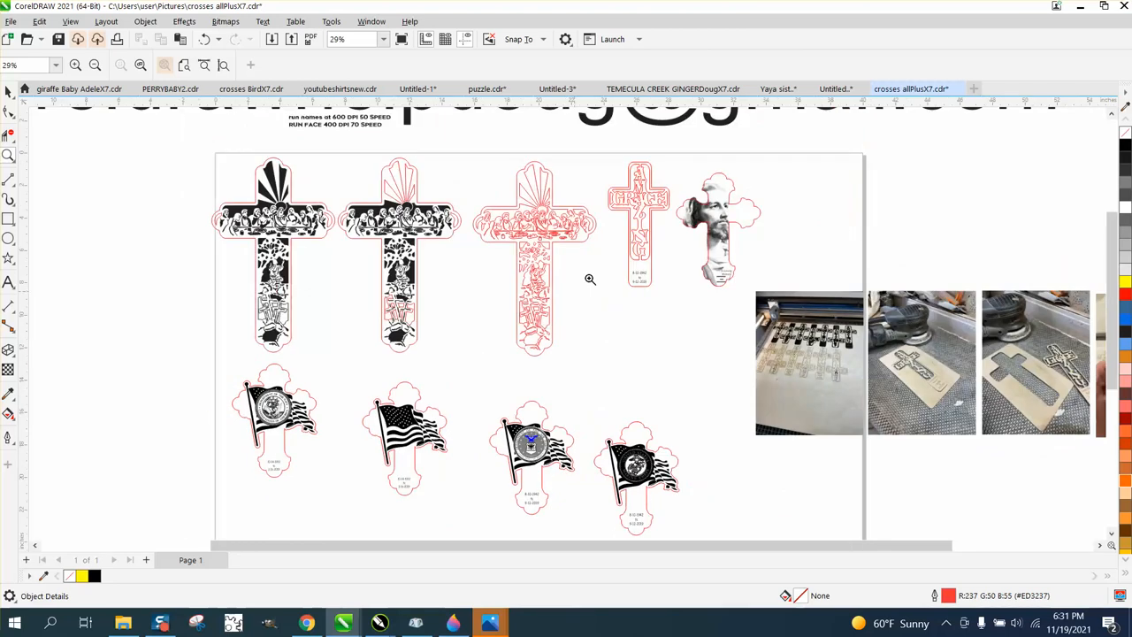
pyautogui.scroll(3, 791, 303)
pyautogui.scroll(-2, 632, 300)
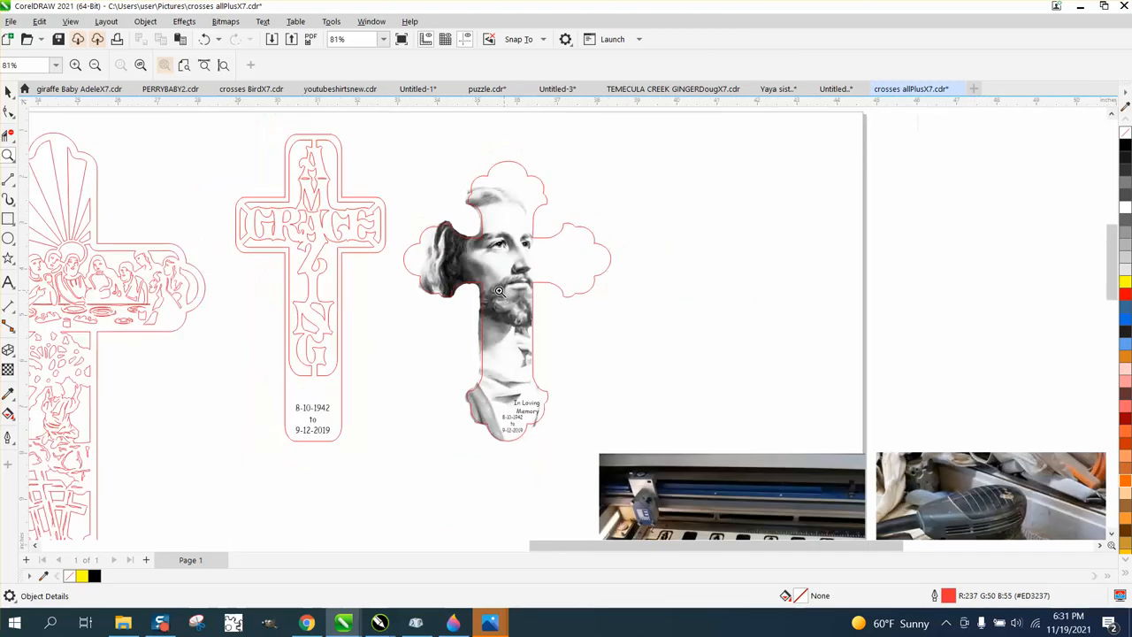
pyautogui.press('space')
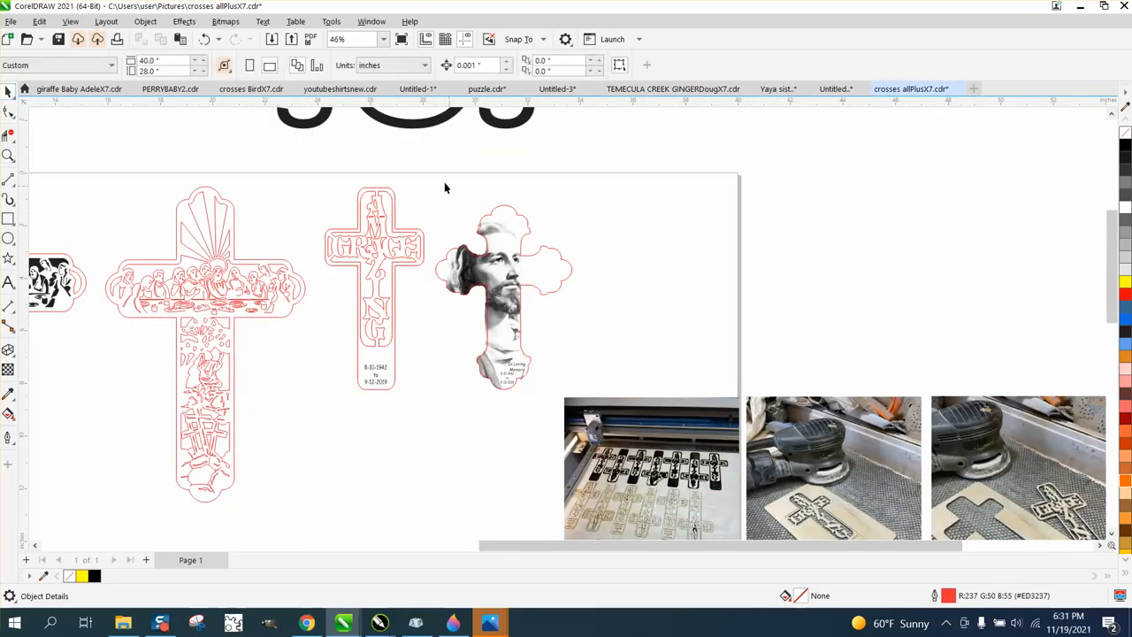
pyautogui.moveTo(436, 259); pyautogui.dragTo(587, 404)
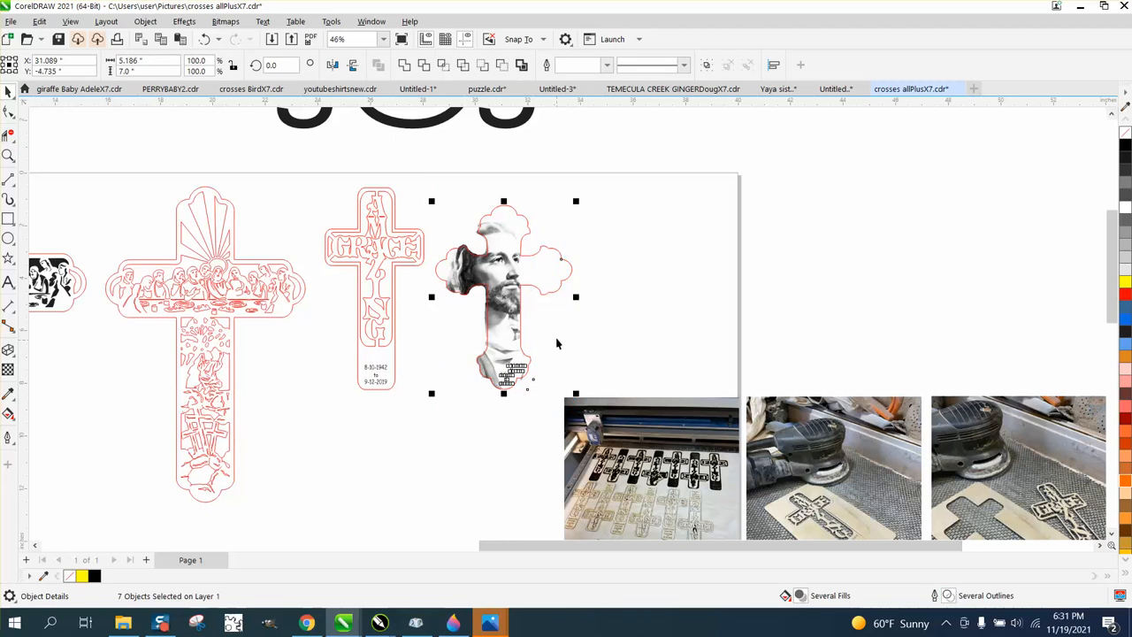
pyautogui.scroll(-1, 549, 321)
pyautogui.scroll(-1, 548, 321)
pyautogui.moveTo(544, 308); pyautogui.dragTo(938, 274)
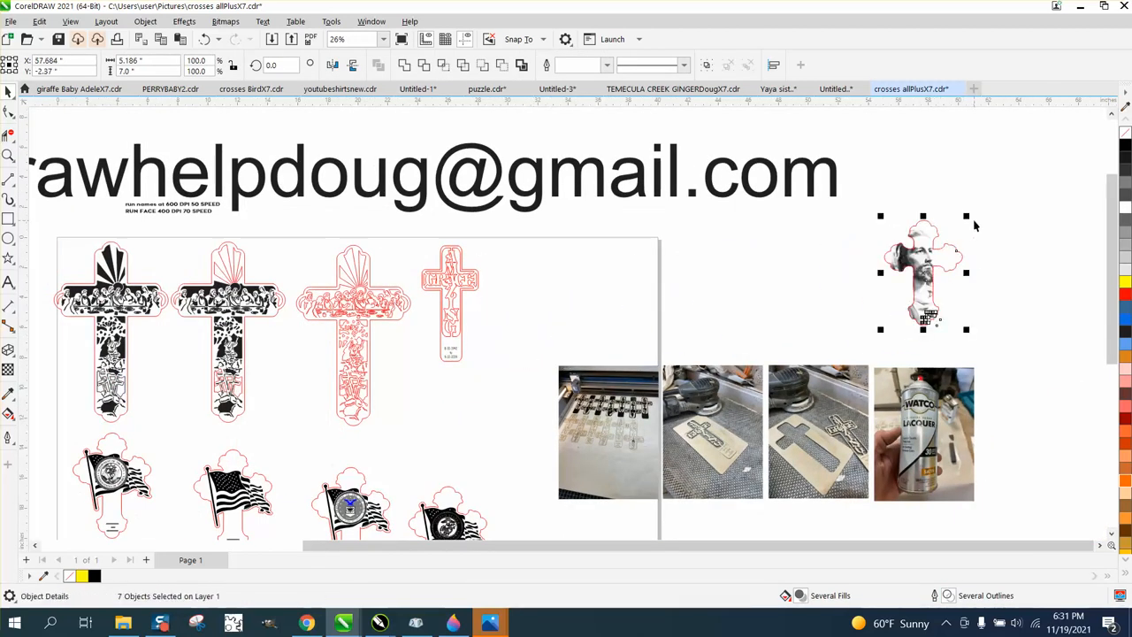
pyautogui.click(955, 236)
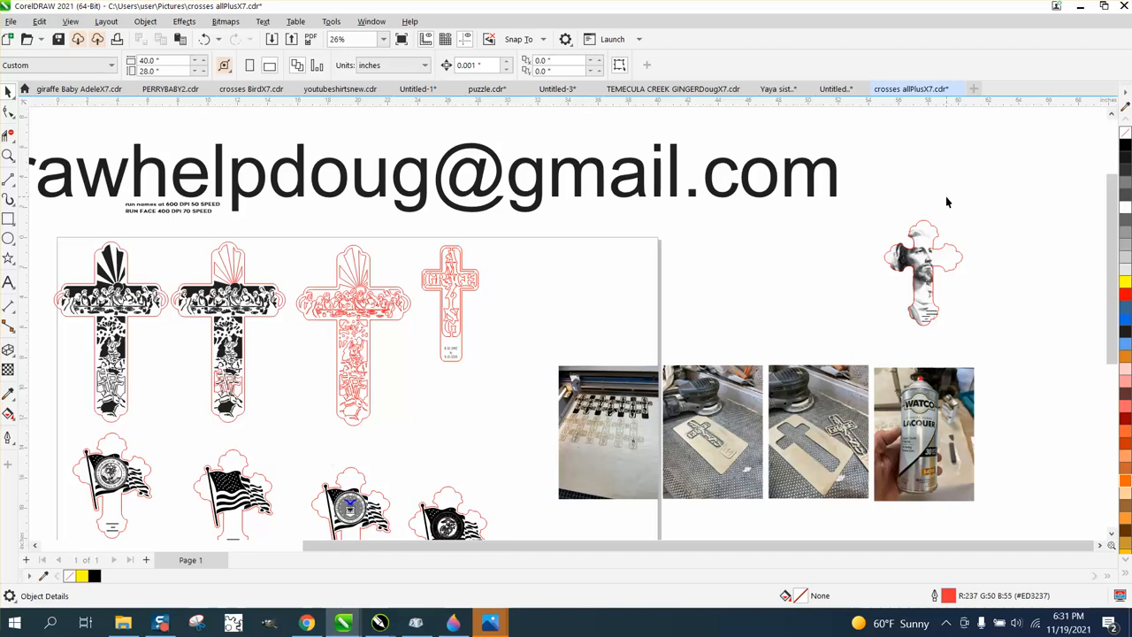
# - Set the document's nudge distance to 8 inches
pyautogui.doubleClick(480, 65)
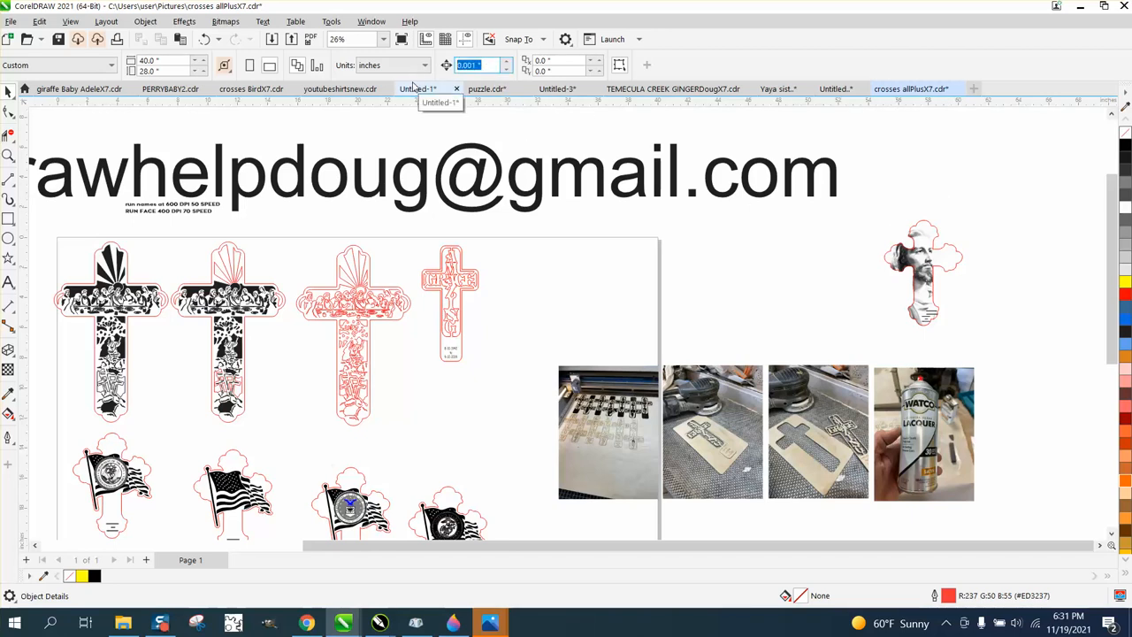
pyautogui.write('8')
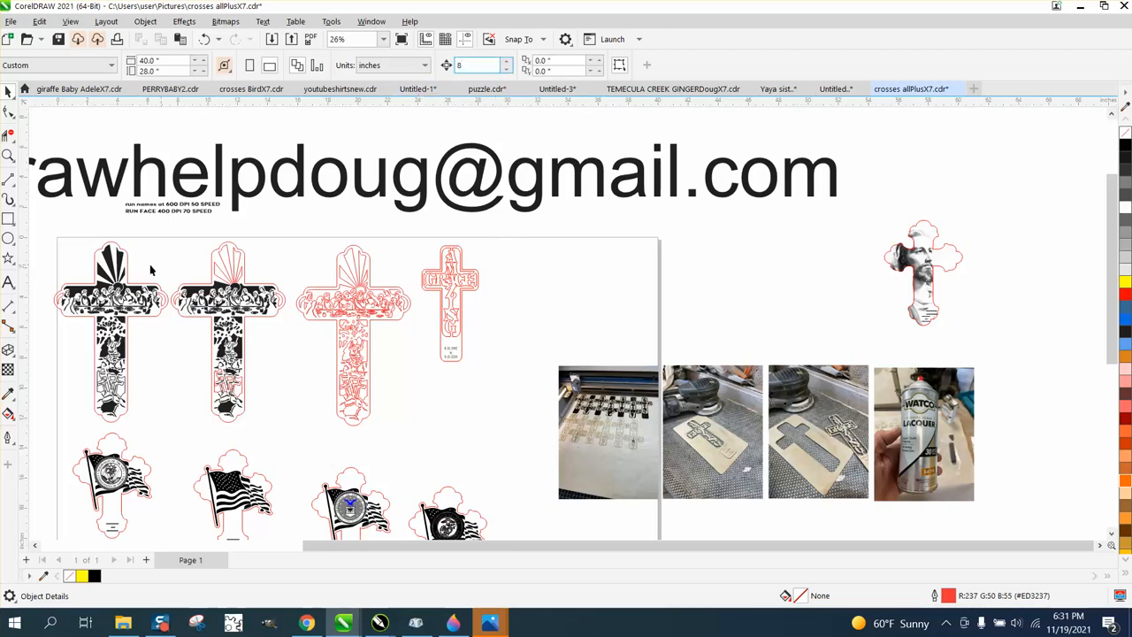
pyautogui.press('Return')
# - Delete the four remaining crosses in the page's upper row
pyautogui.scroll(-1, 44, 232)
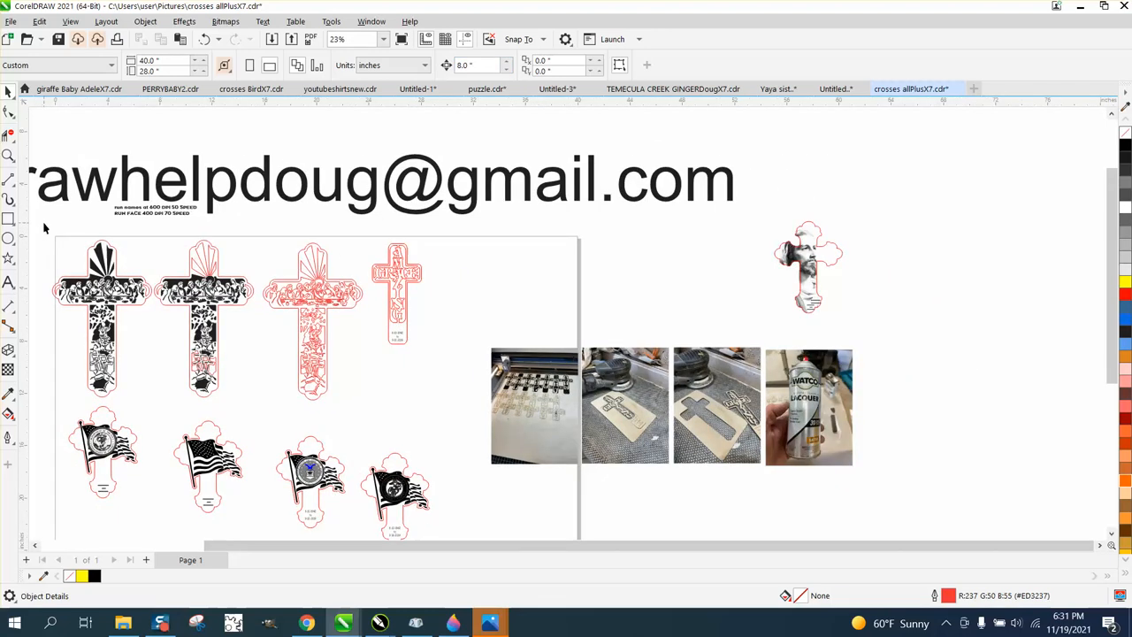
pyautogui.moveTo(44, 224); pyautogui.dragTo(458, 404)
pyautogui.press('Delete')
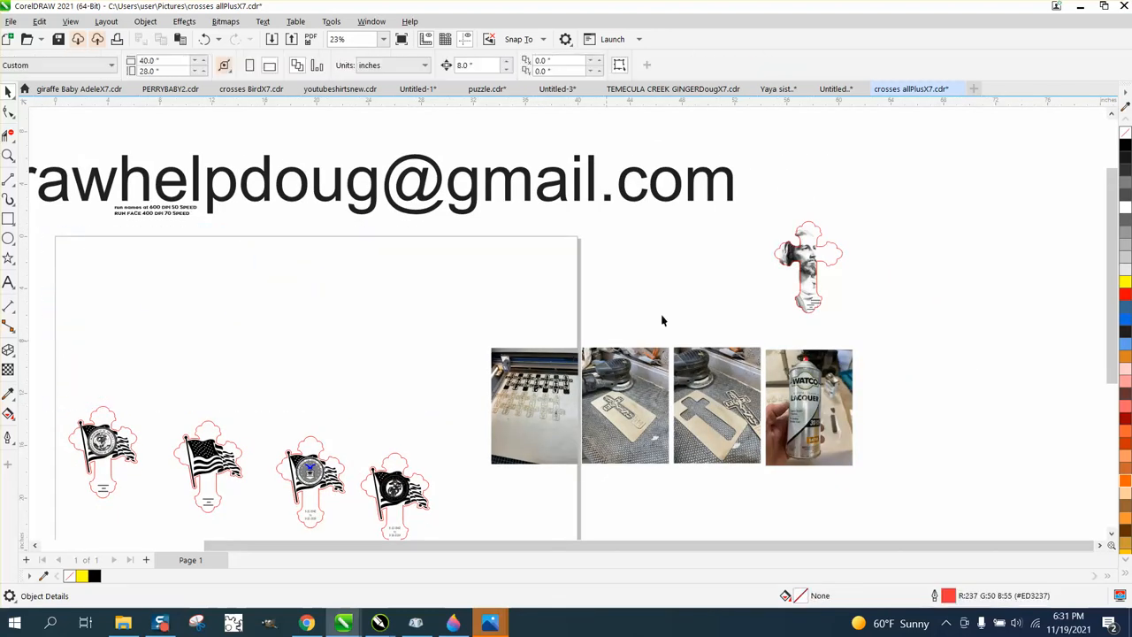
# - Move the portrait cross to the page's upper-left corner and shift the large e-mail text above the page to the right
pyautogui.click(787, 266)
pyautogui.moveTo(787, 267); pyautogui.dragTo(67, 279)
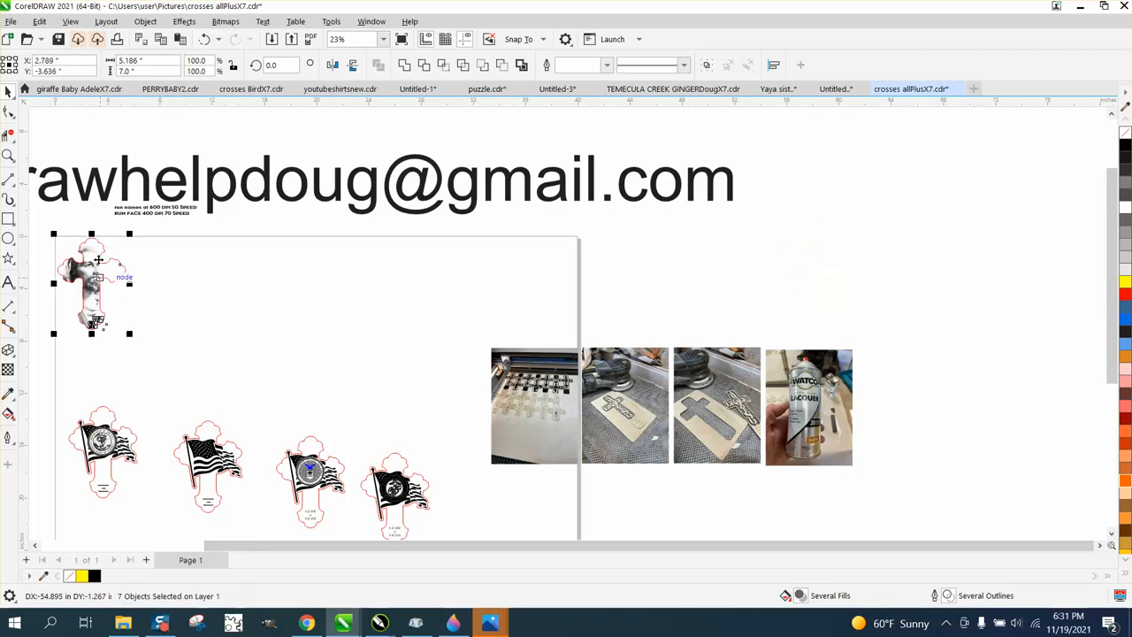
pyautogui.moveTo(132, 207); pyautogui.dragTo(397, 185)
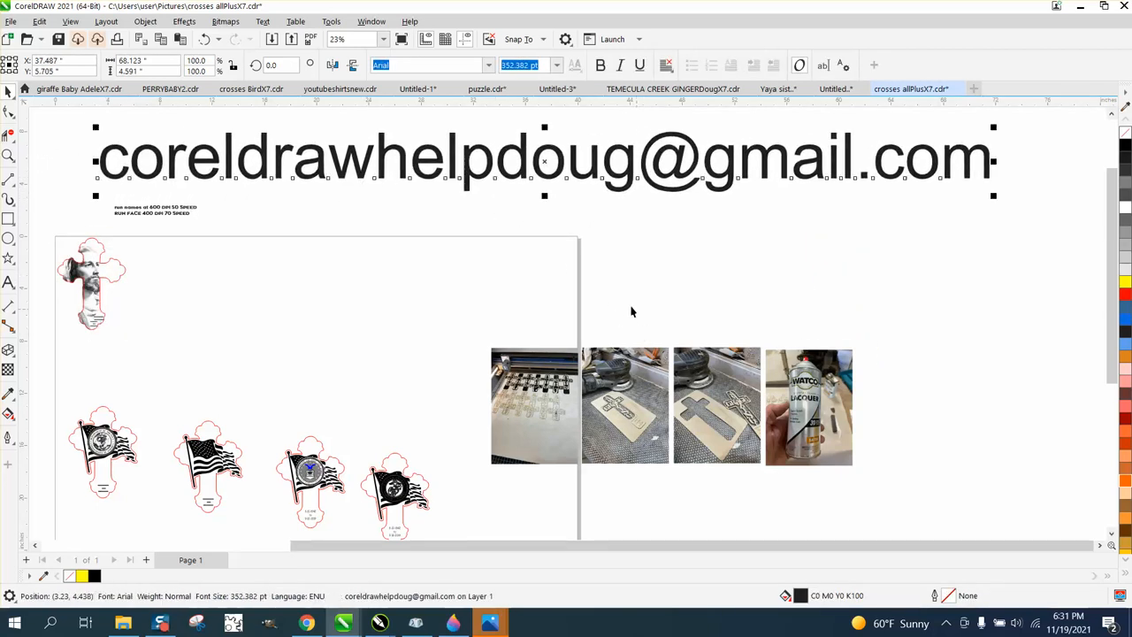
pyautogui.click(7, 155)
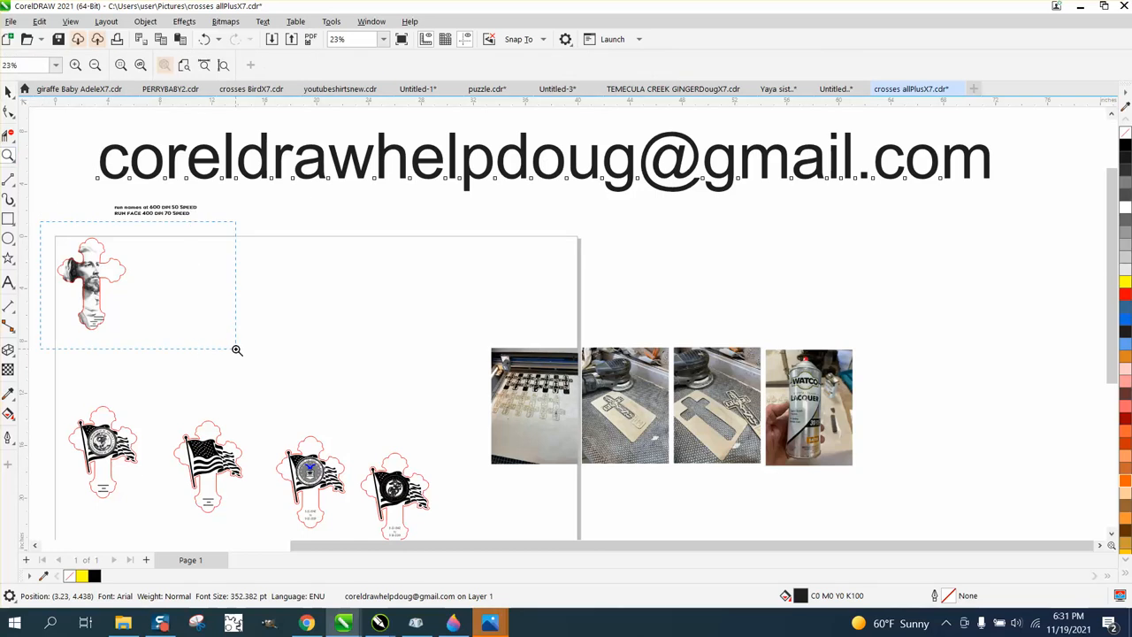
# - Move the red cross outline and its memorial text 8 inches up off the page, leaving the portrait in place
pyautogui.moveTo(237, 349); pyautogui.dragTo(236, 350)
pyautogui.click(7, 92)
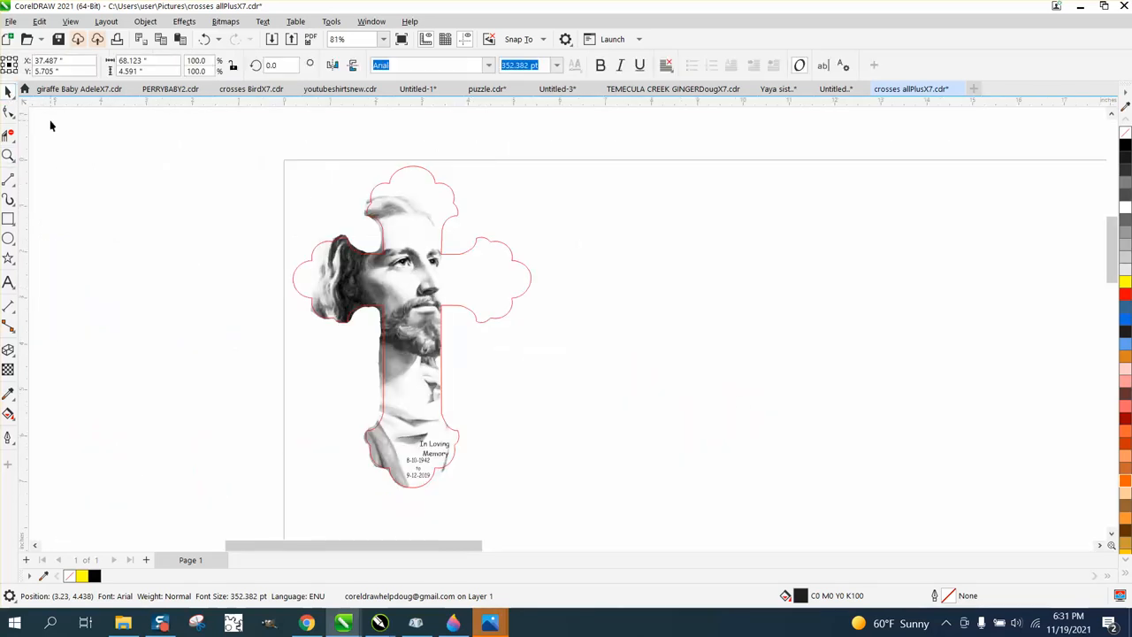
pyautogui.click(435, 182)
pyautogui.press('Up')
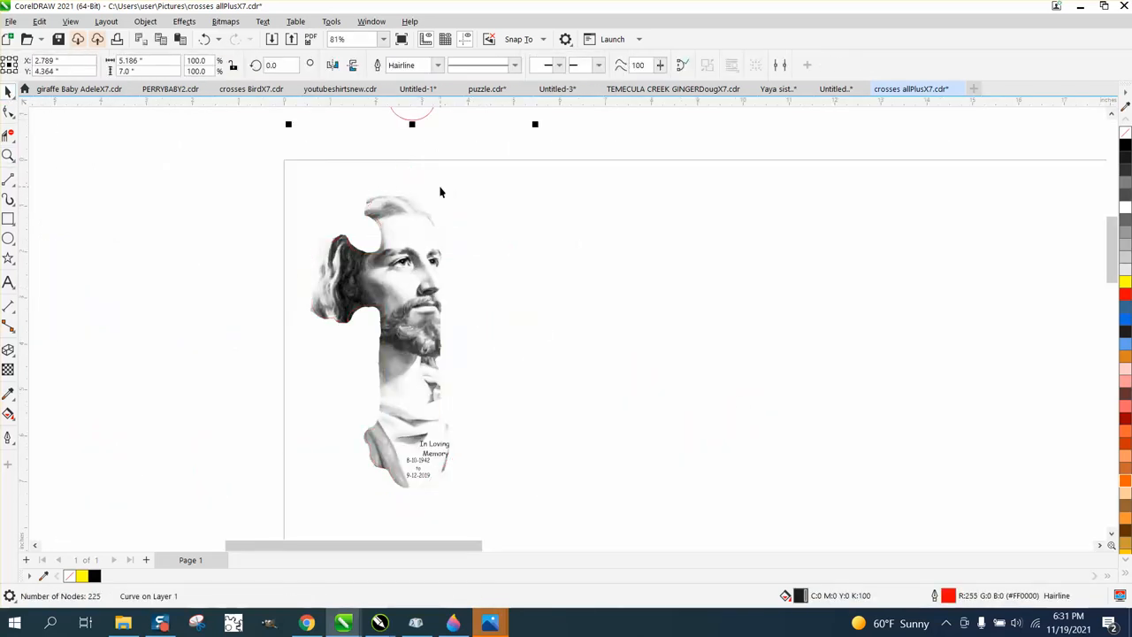
pyautogui.click(400, 496)
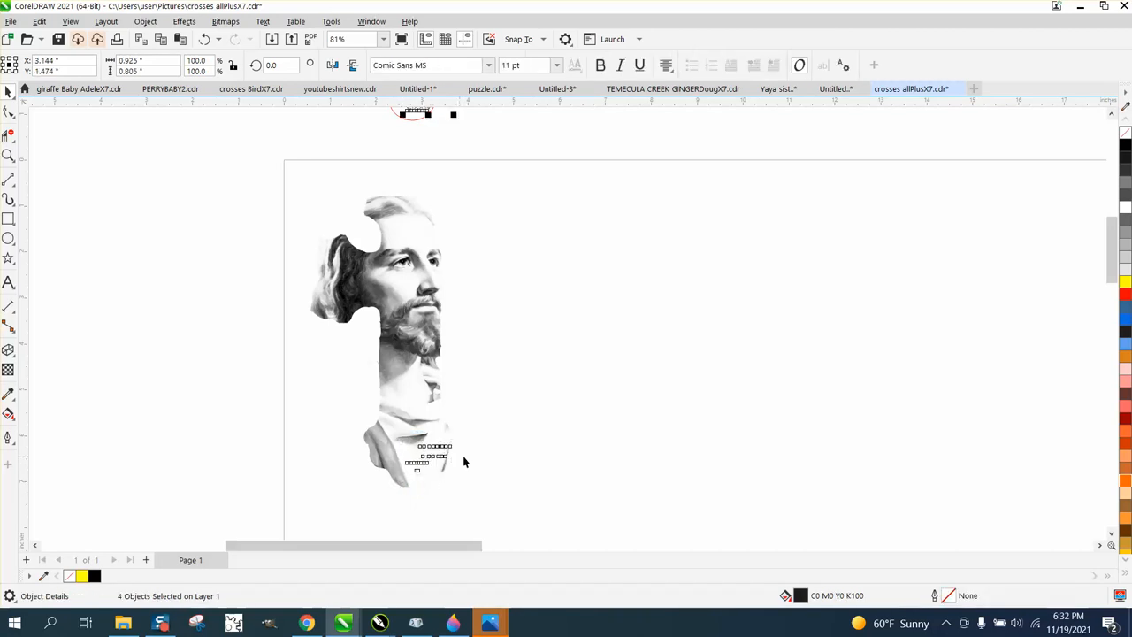
pyautogui.press('Up')
# - Move the portrait image 8 inches to the left, off the page
pyautogui.scroll(-1, 463, 456)
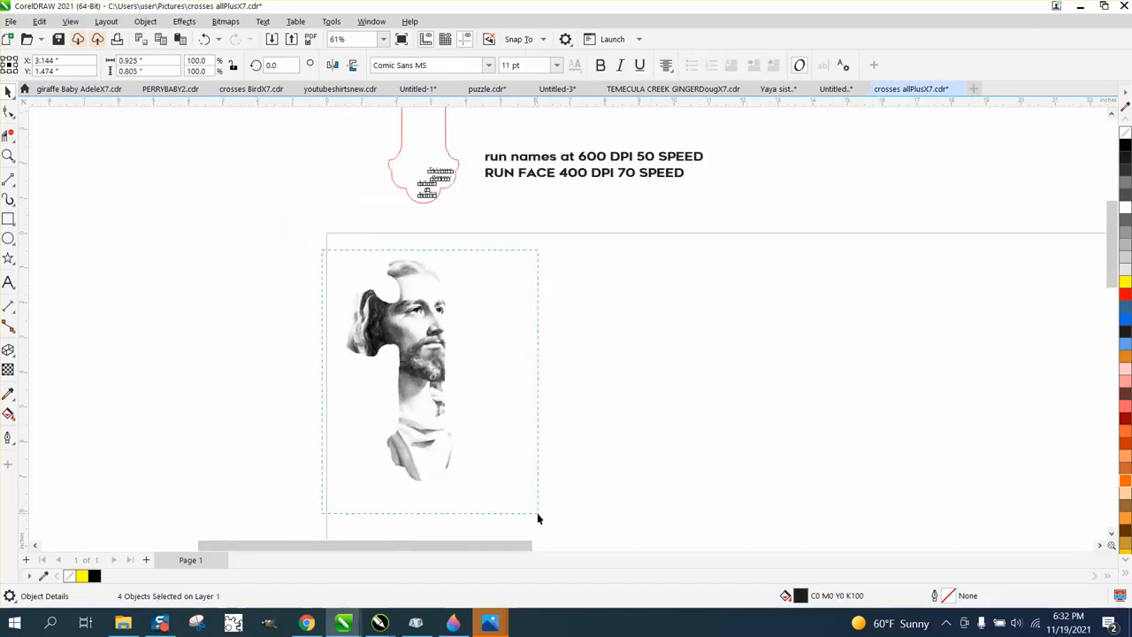
pyautogui.moveTo(537, 519); pyautogui.dragTo(537, 519)
pyautogui.press('Left')
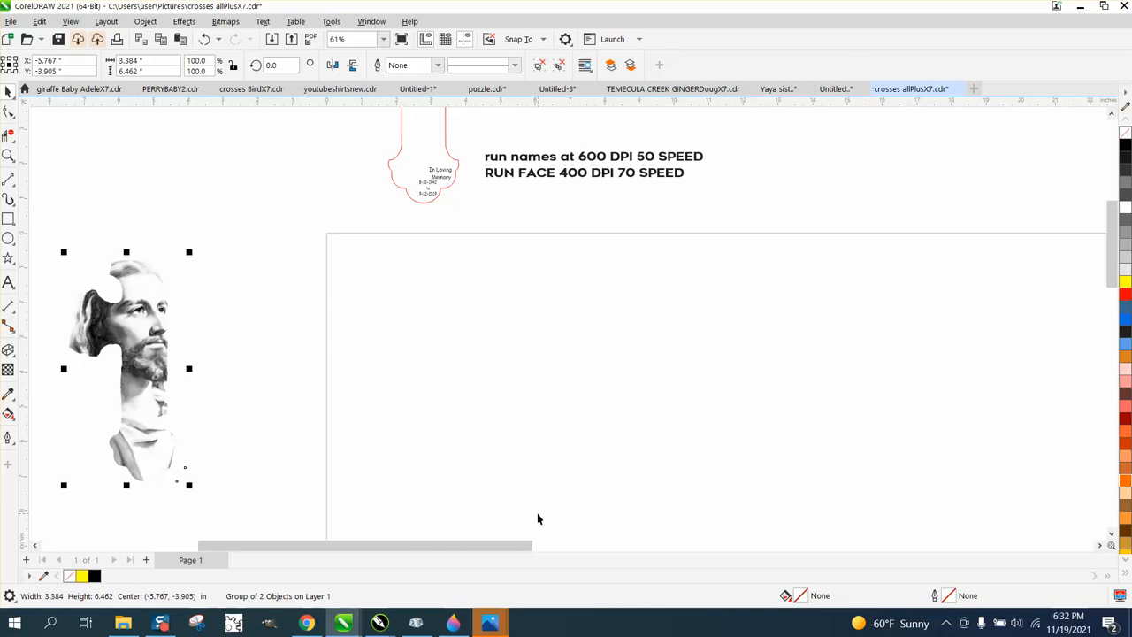
# - Move the cross outline together with its memorial text 8 inches down, back onto the page
pyautogui.scroll(-1, 473, 450)
pyautogui.moveTo(380, 127); pyautogui.dragTo(424, 200)
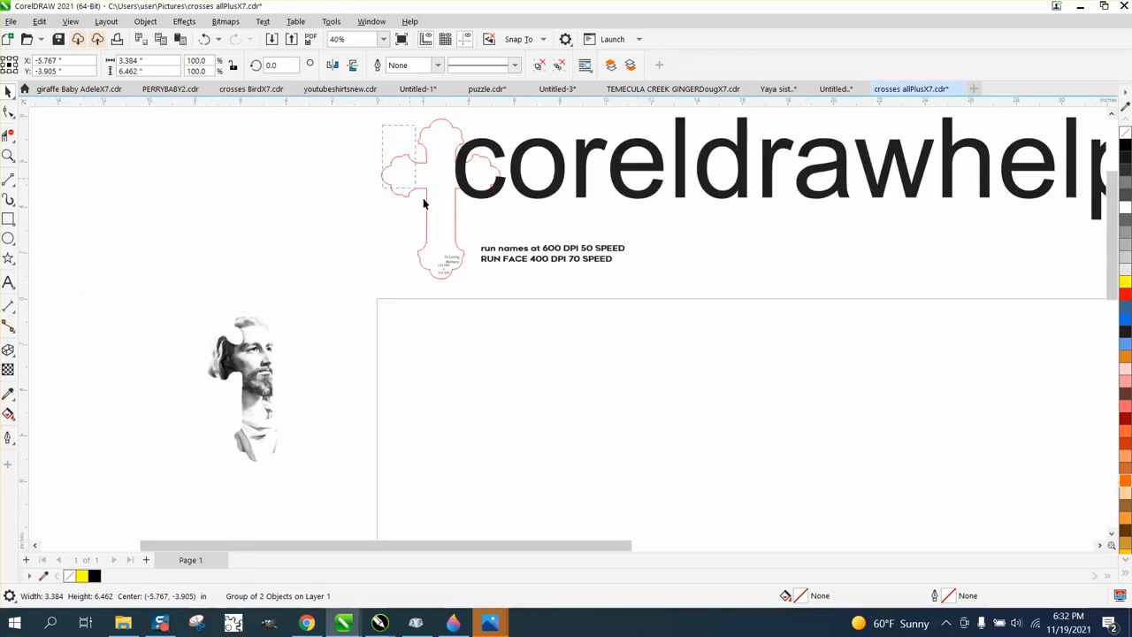
pyautogui.moveTo(508, 281); pyautogui.dragTo(509, 281)
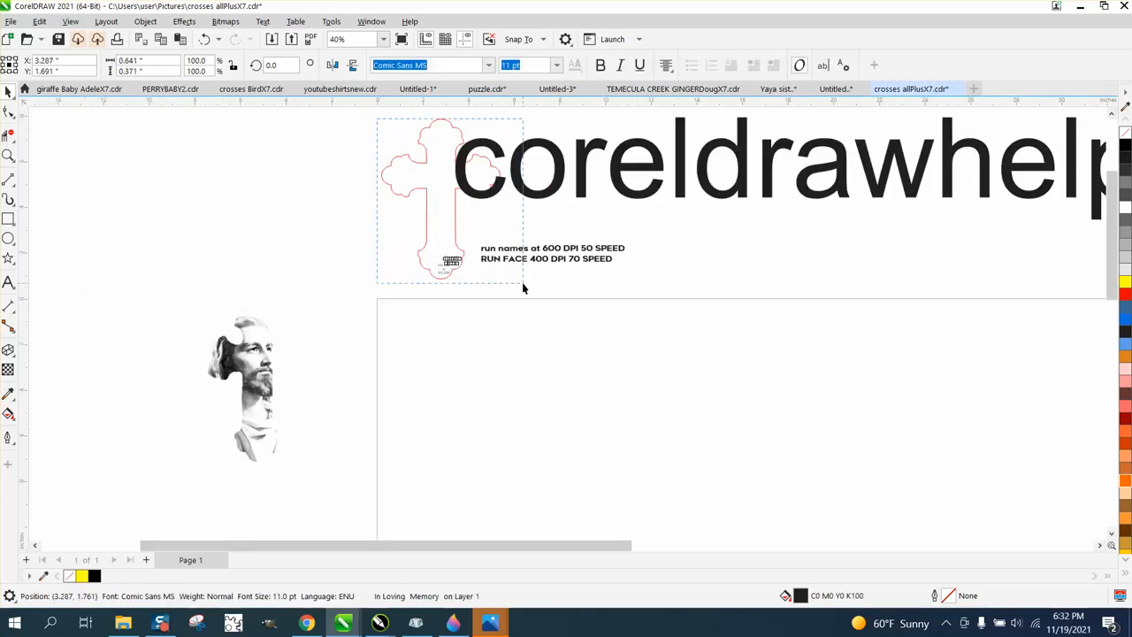
pyautogui.moveTo(379, 117); pyautogui.dragTo(385, 130)
pyautogui.moveTo(526, 299); pyautogui.dragTo(526, 299)
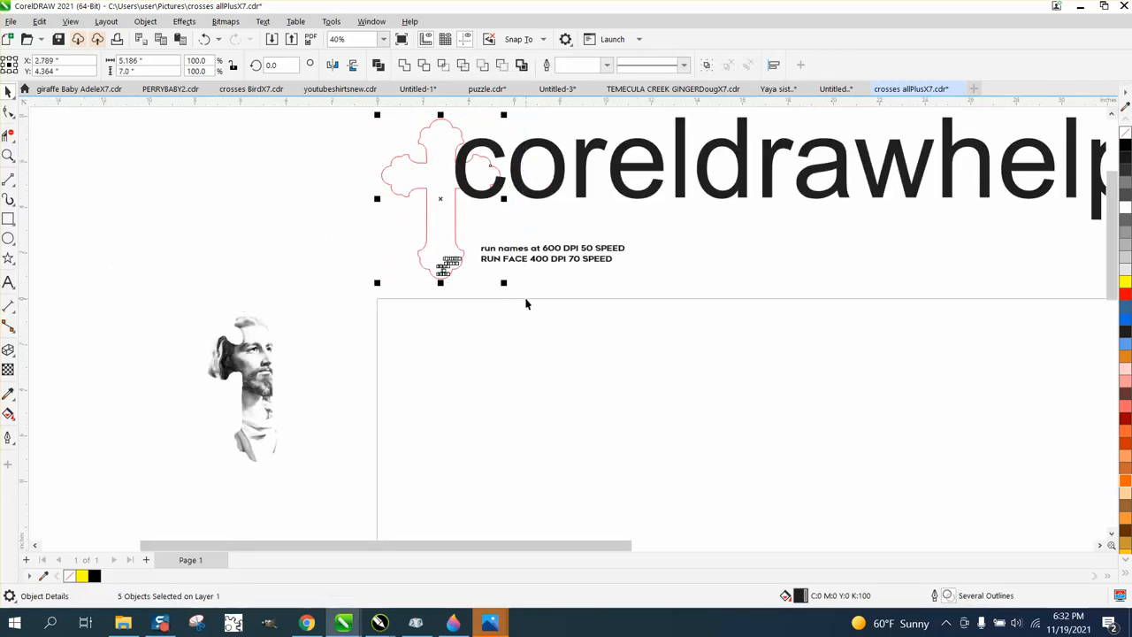
pyautogui.press('Down')
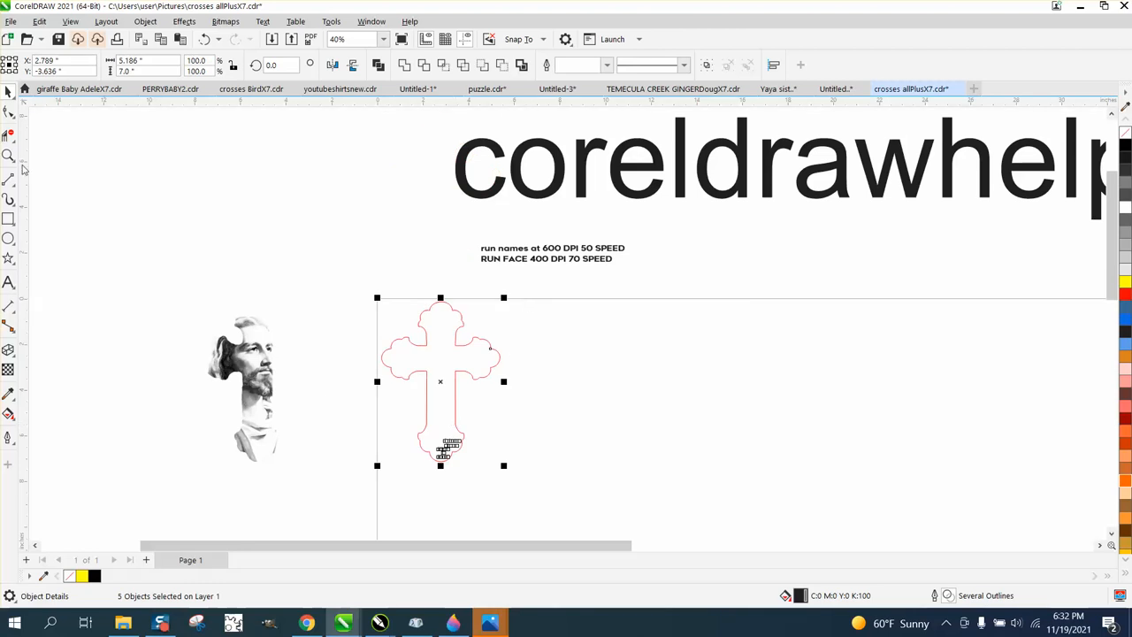
# - Examine the memorial text and dates at the foot of the cross outline
pyautogui.click(8, 156)
pyautogui.moveTo(562, 496); pyautogui.dragTo(561, 497)
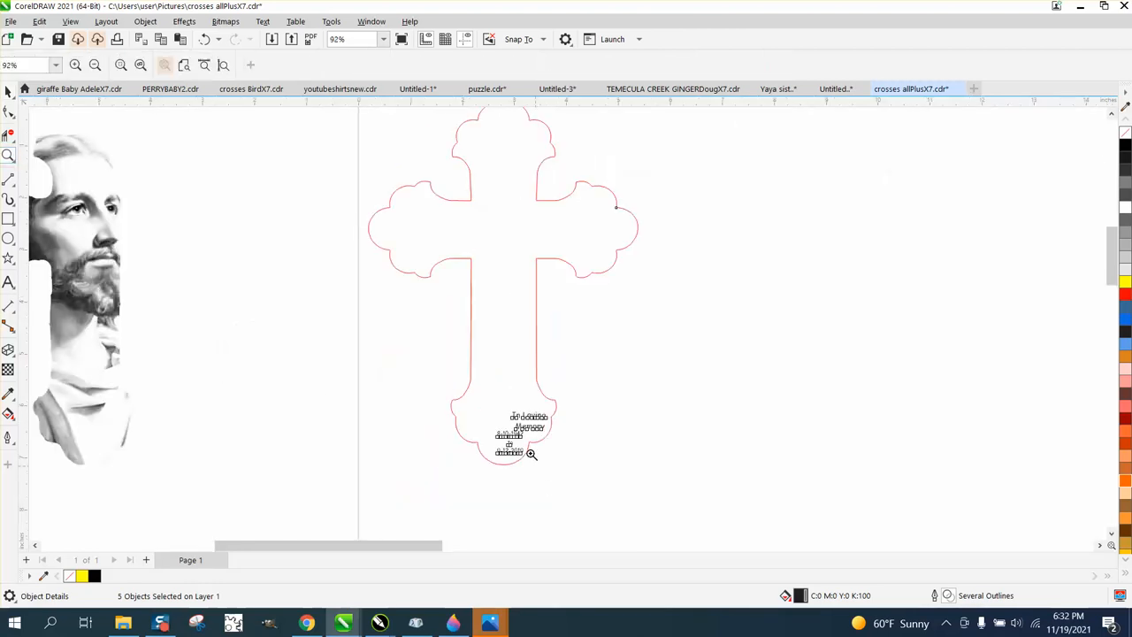
pyautogui.moveTo(447, 383); pyautogui.dragTo(624, 500)
pyautogui.scroll(-1, 488, 347)
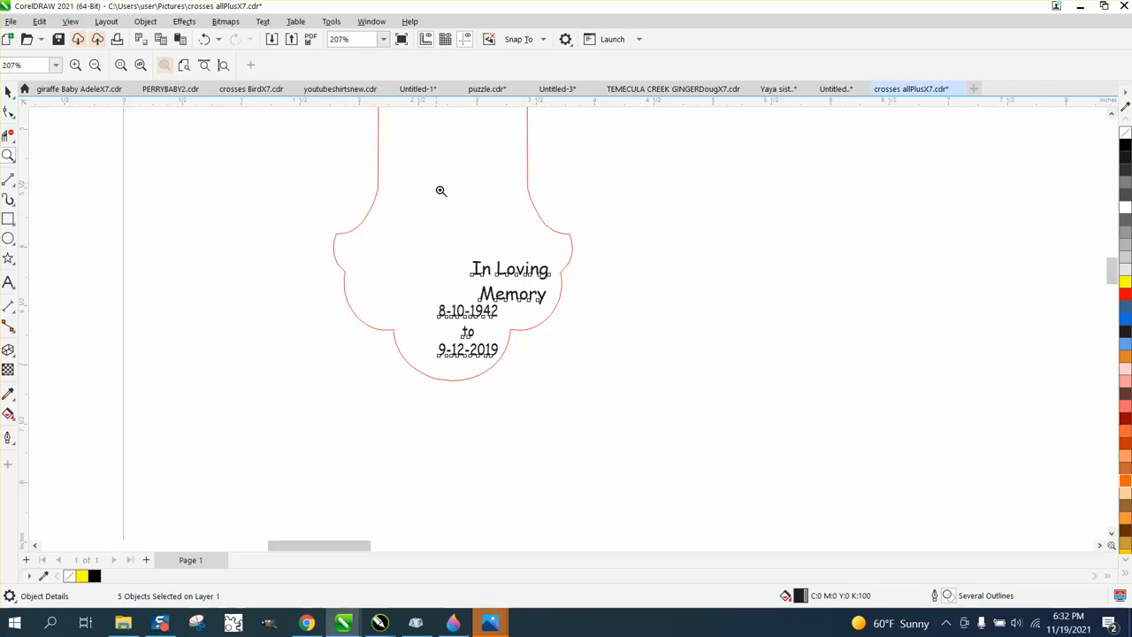
pyautogui.scroll(-3, 505, 336)
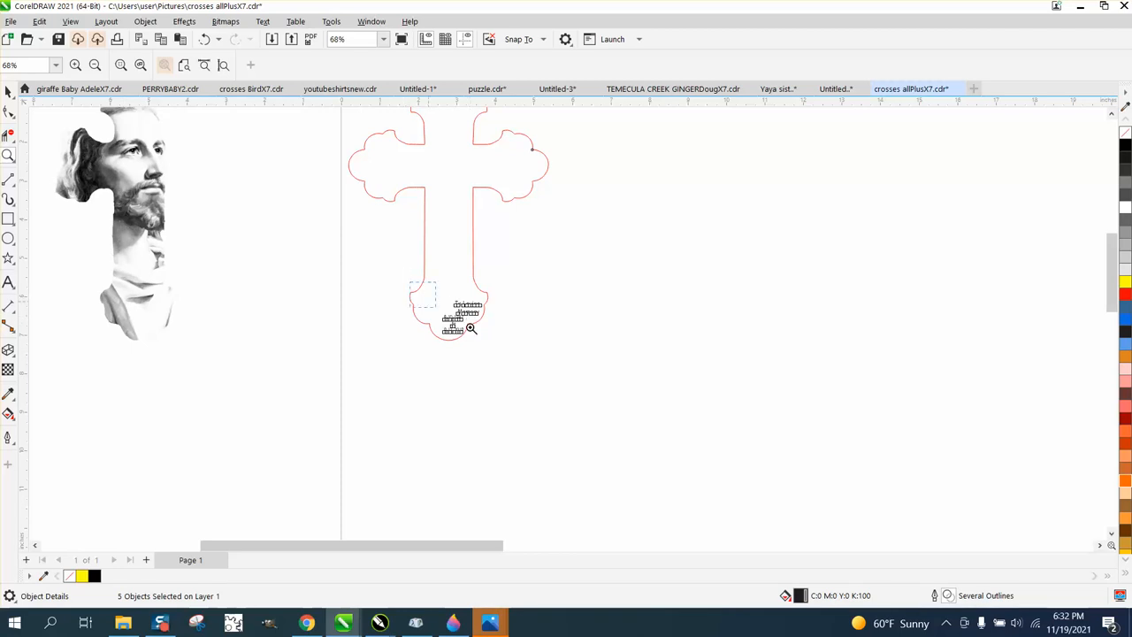
pyautogui.moveTo(470, 328); pyautogui.dragTo(539, 354)
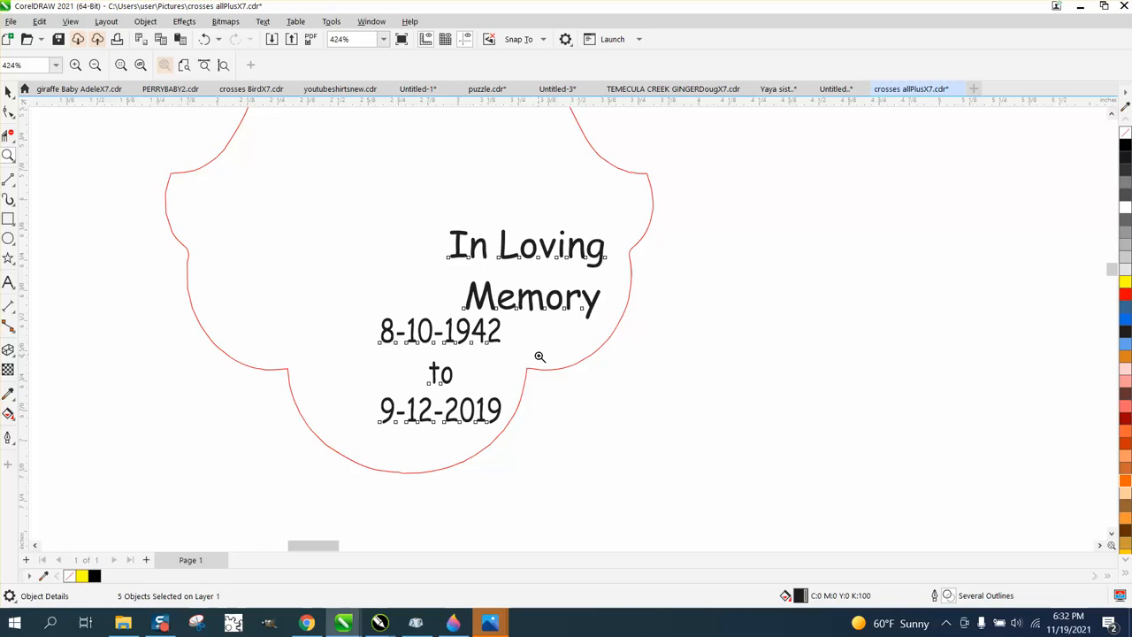
pyautogui.scroll(-5, 539, 356)
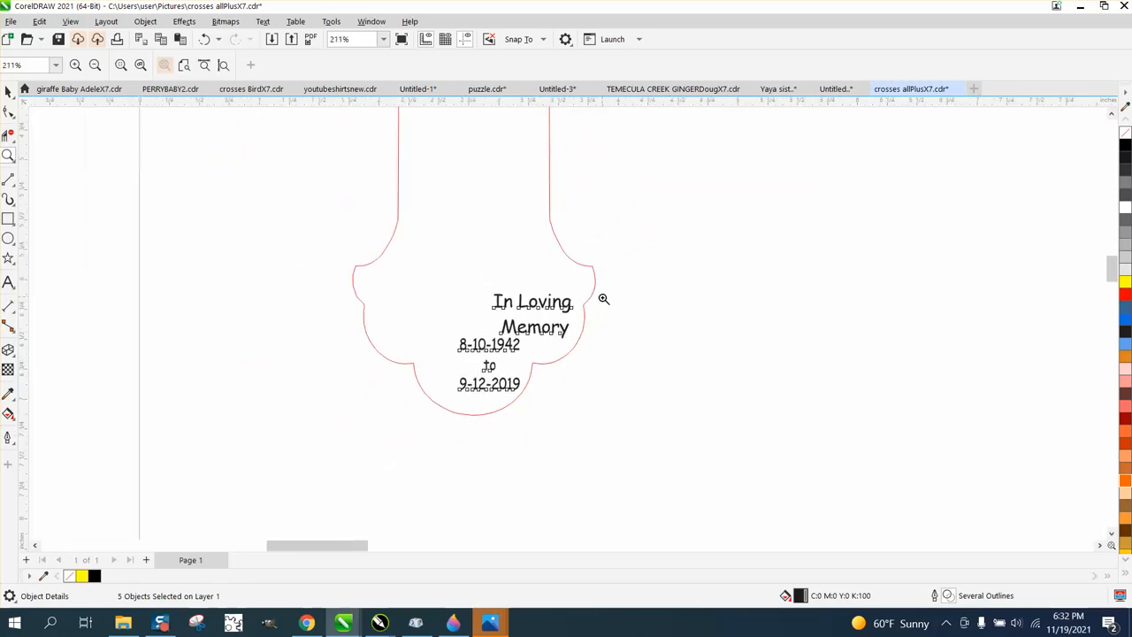
pyautogui.scroll(-9, 598, 329)
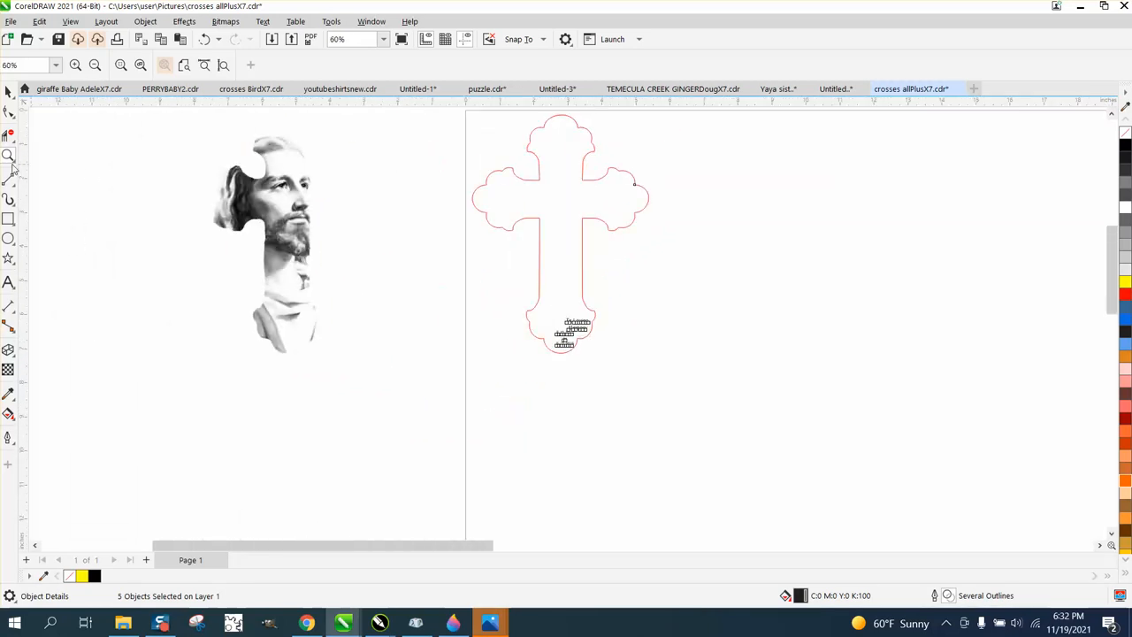
# - Draw a rectangle about 0.7 by 2.4 inches across the page's left edge beside the cross and fill it blue
pyautogui.click(8, 218)
pyautogui.moveTo(452, 239); pyautogui.dragTo(481, 322)
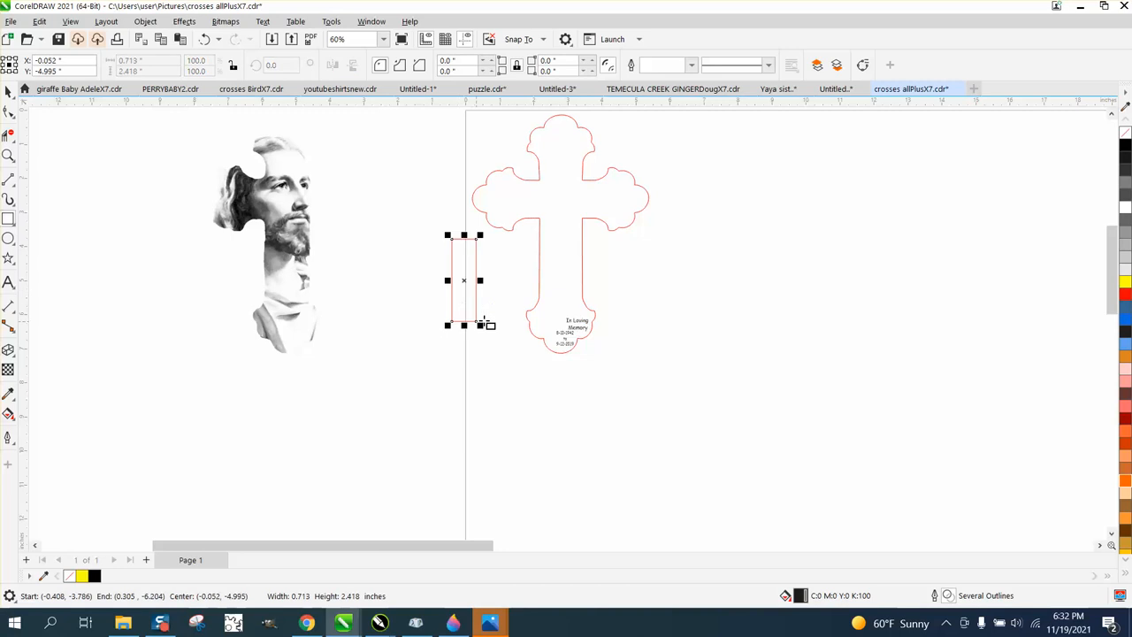
pyautogui.click(1124, 318)
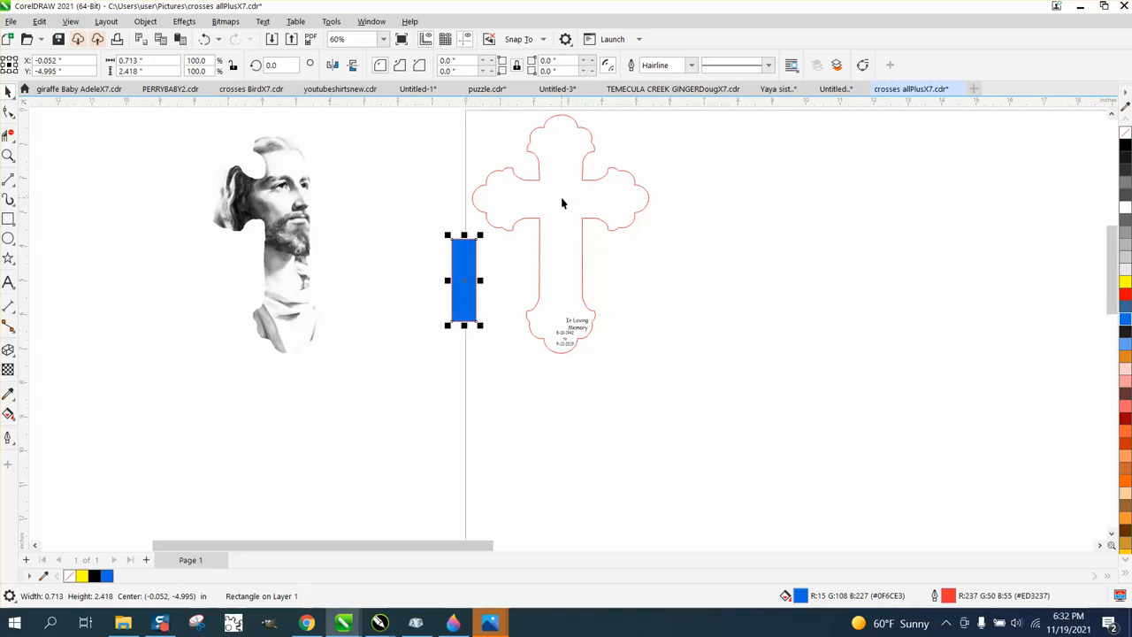
# - Move the photo of the cut cross plaque beside the sander next to the cross outline and inspect it closely
pyautogui.scroll(-4, 562, 197)
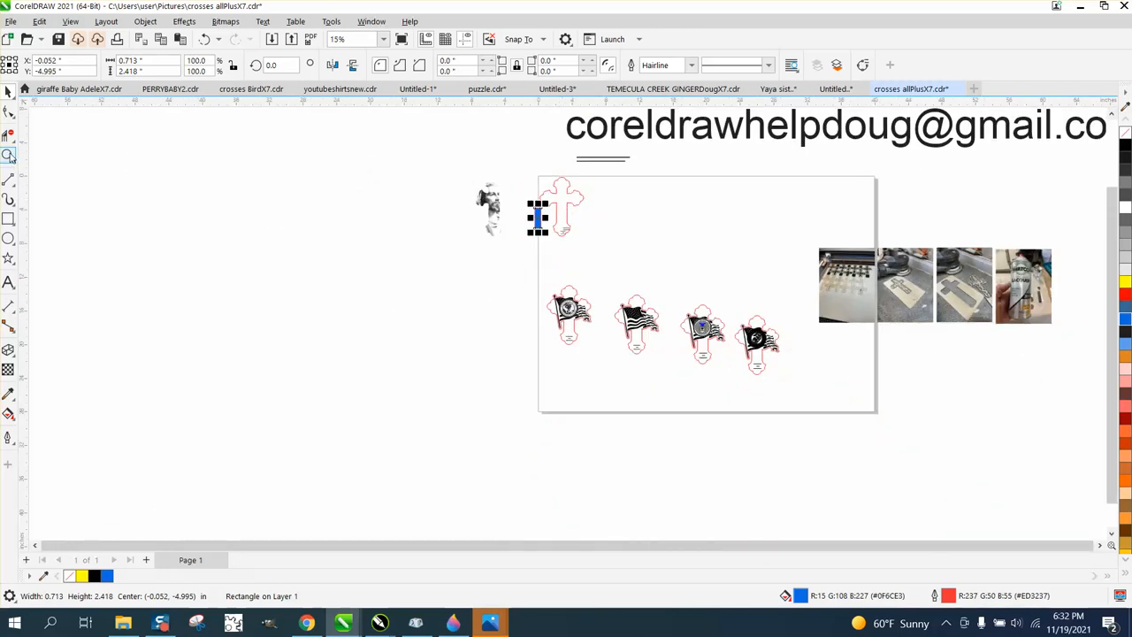
pyautogui.moveTo(884, 285); pyautogui.dragTo(720, 277)
pyautogui.click(7, 155)
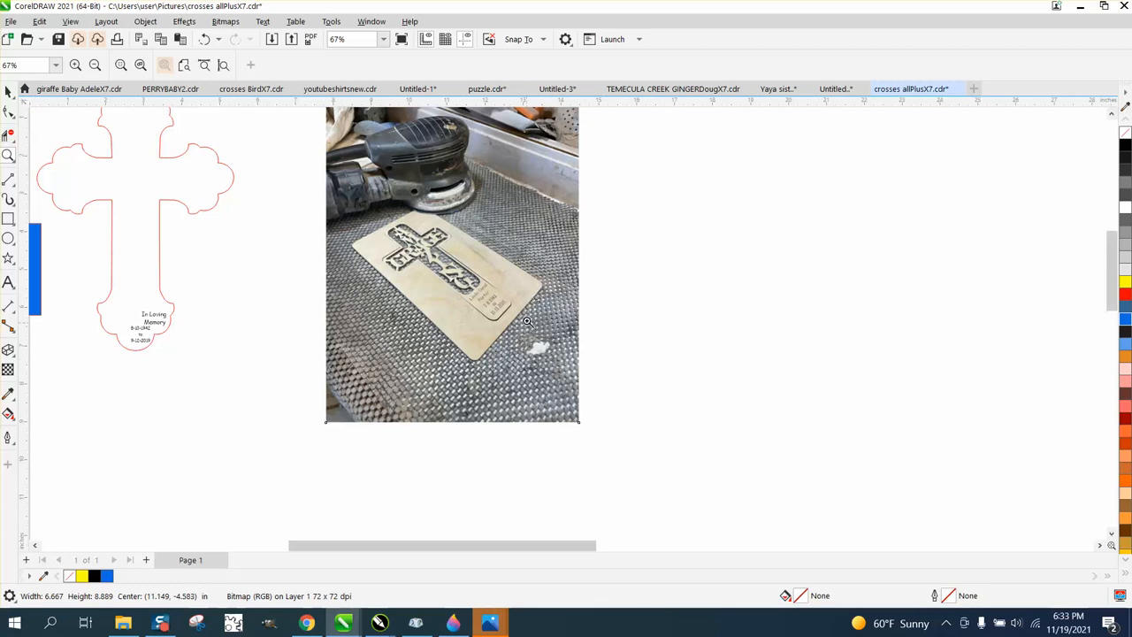
pyautogui.scroll(-1, 573, 343)
pyautogui.scroll(-1, 575, 344)
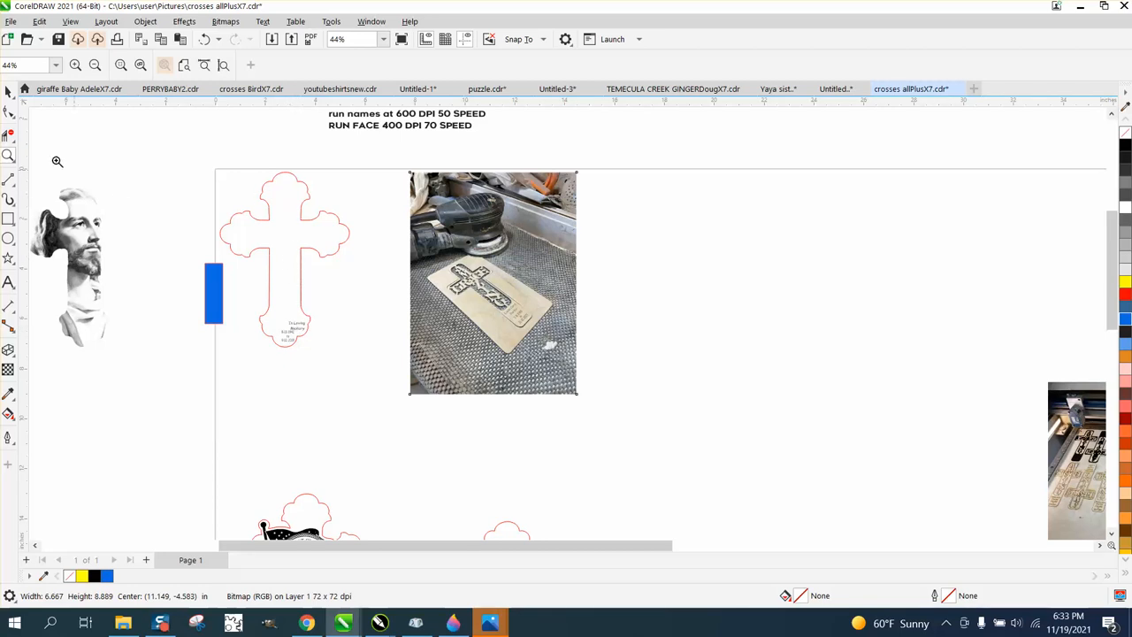
# - Move the cross outline, memorial text and blue rectangle together 8 inches up off the page
pyautogui.click(8, 91)
pyautogui.click(287, 175)
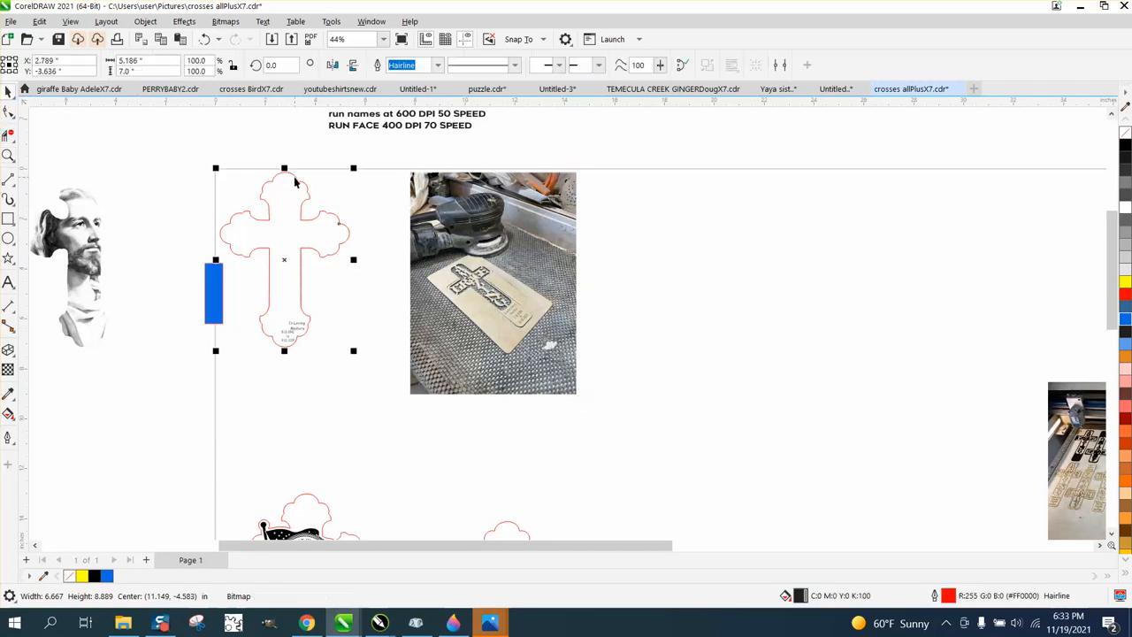
pyautogui.moveTo(202, 151); pyautogui.dragTo(370, 379)
pyautogui.hotkey('ctrl', 'z')
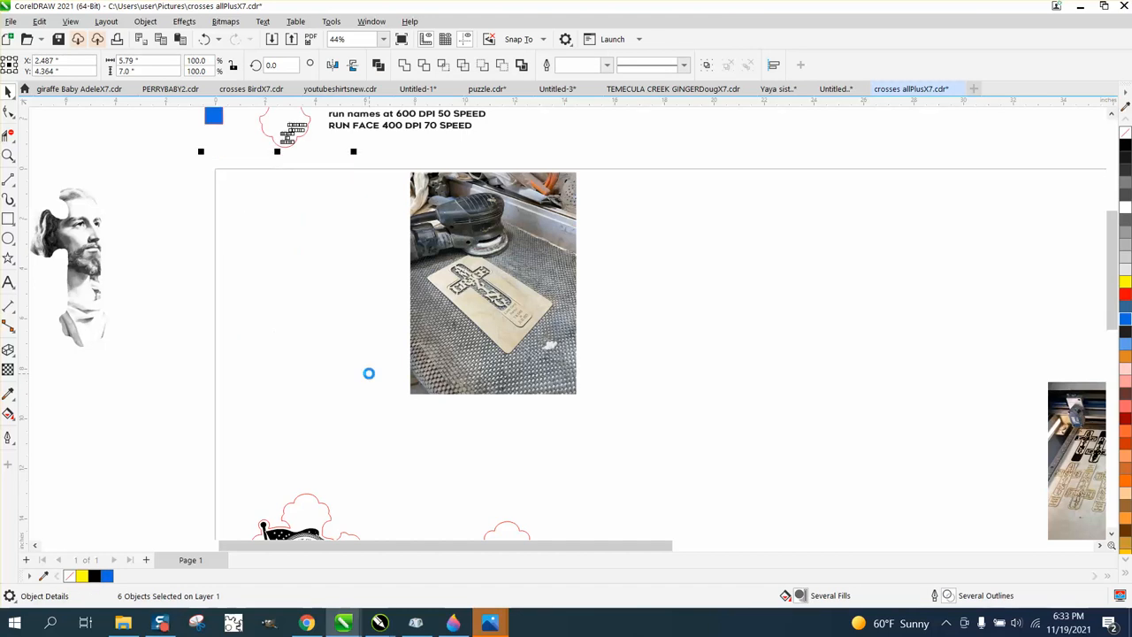
# - Move the portrait image 8 inches to the right, back onto the page, and check its placement
pyautogui.click(92, 238)
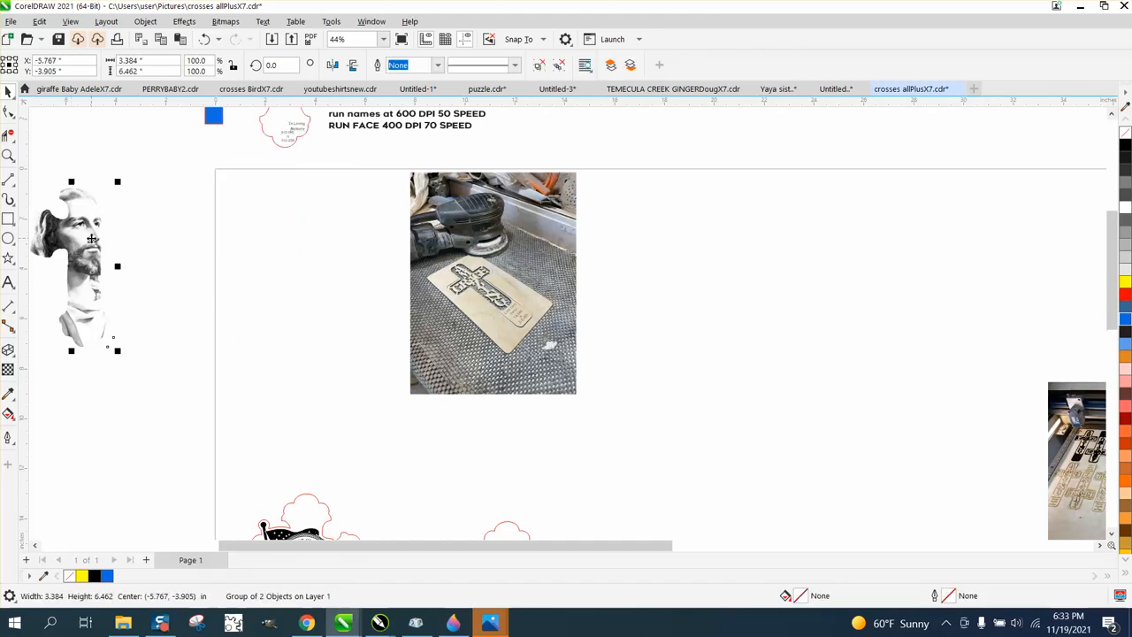
pyautogui.press('Right')
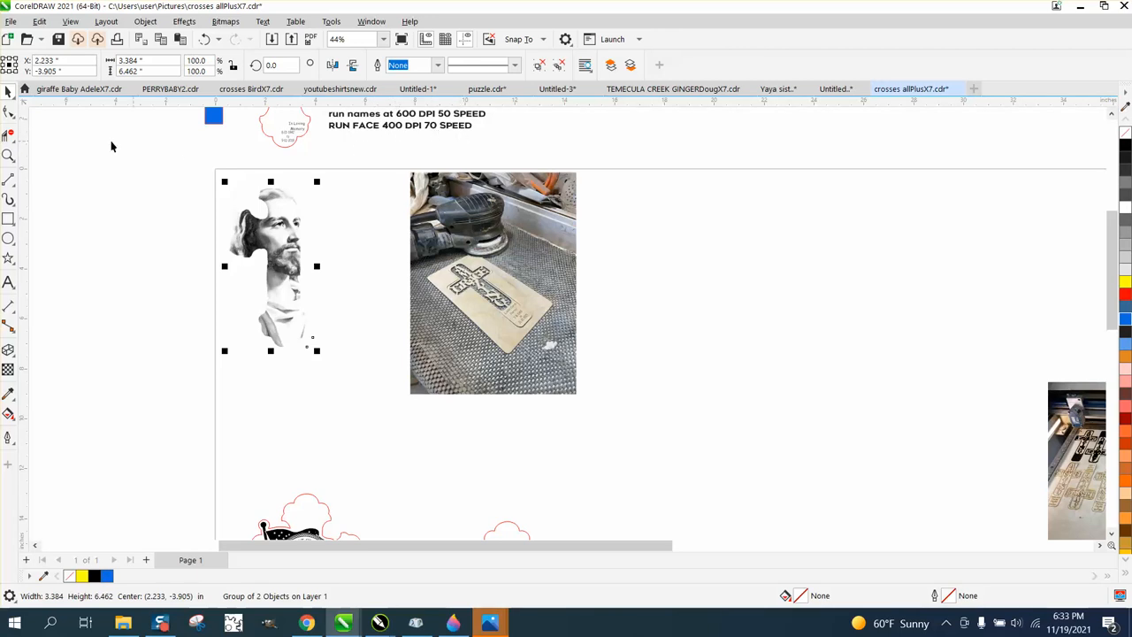
pyautogui.click(8, 154)
pyautogui.moveTo(230, 169); pyautogui.dragTo(371, 355)
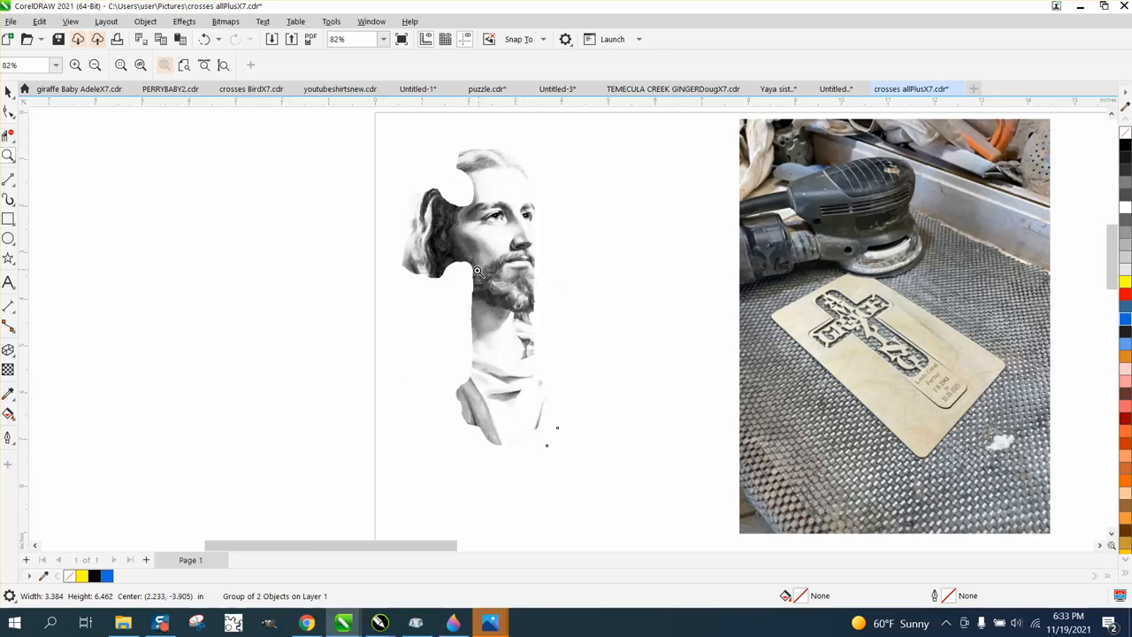
pyautogui.scroll(-2, 478, 269)
pyautogui.scroll(-3, 460, 274)
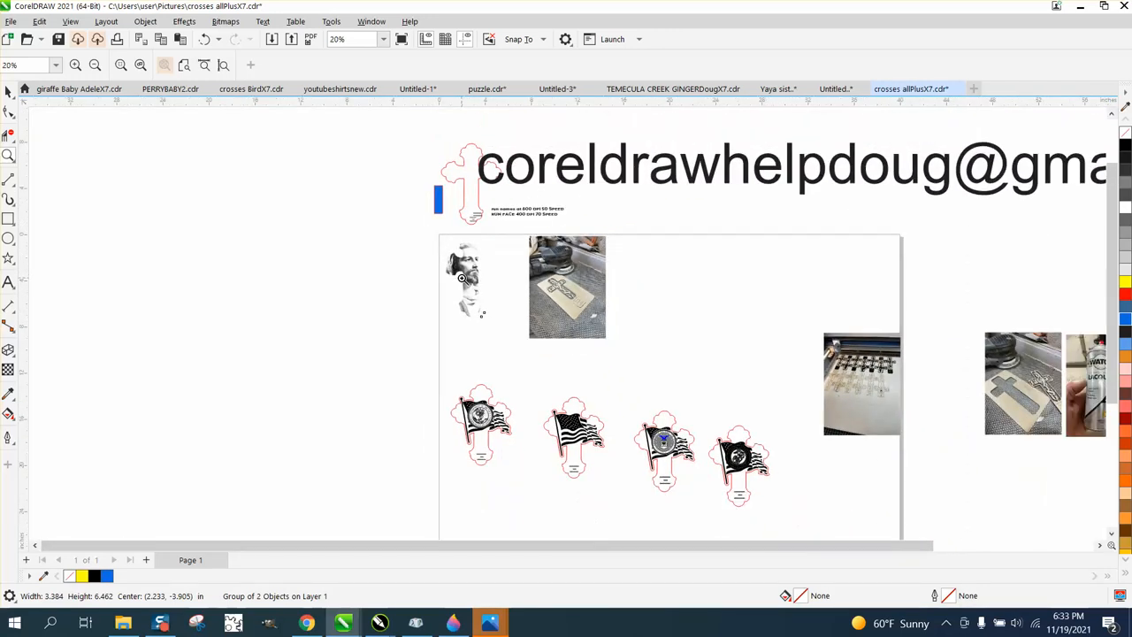
# - Review the portrait image beside the plaque photo and the overall page layout, leaving nothing selected
pyautogui.click(8, 91)
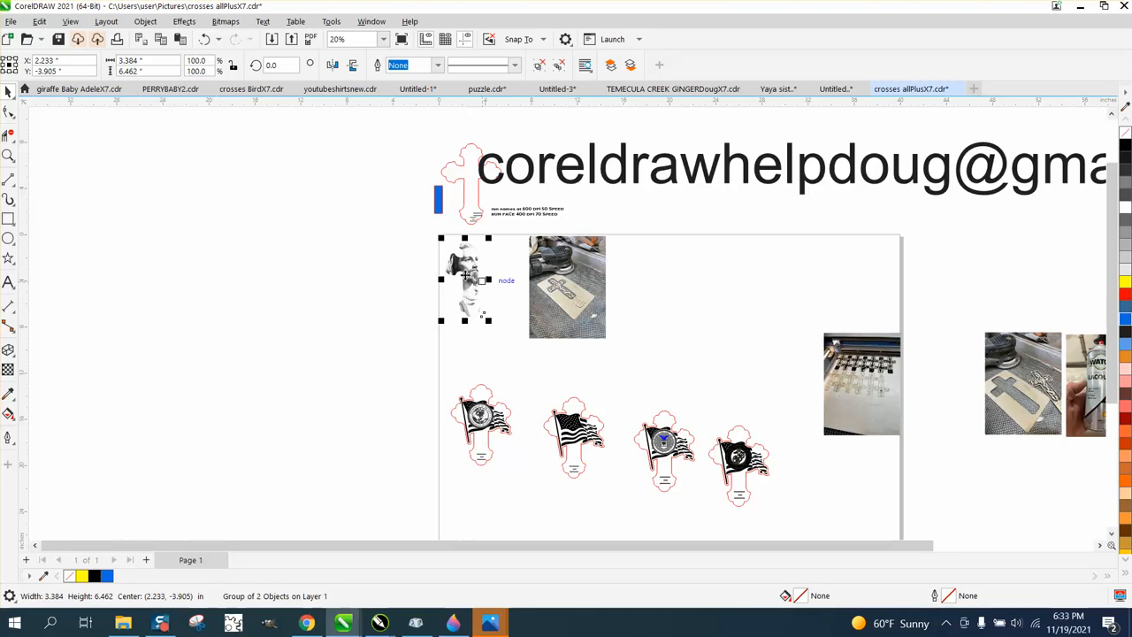
pyautogui.click(8, 156)
pyautogui.moveTo(440, 235); pyautogui.dragTo(662, 362)
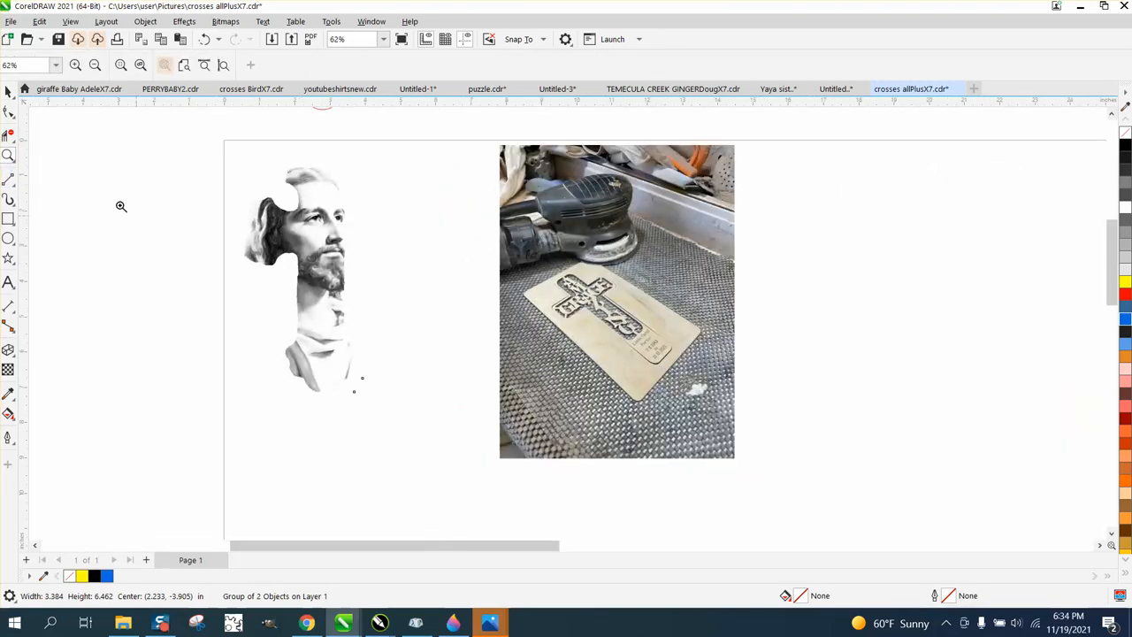
pyautogui.click(8, 91)
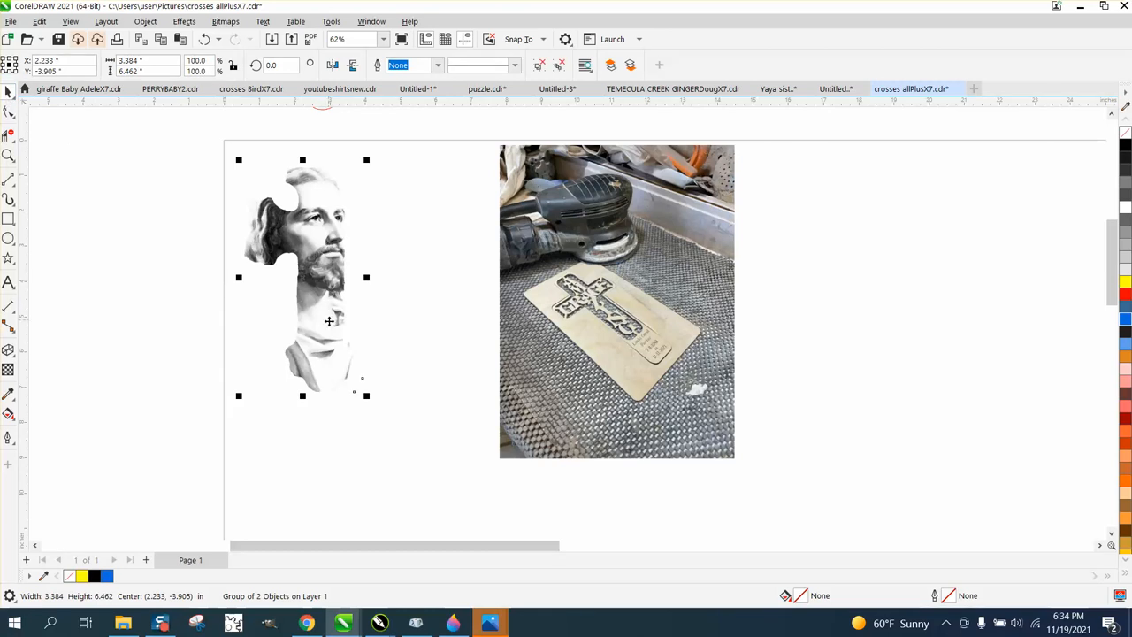
pyautogui.scroll(-4, 602, 353)
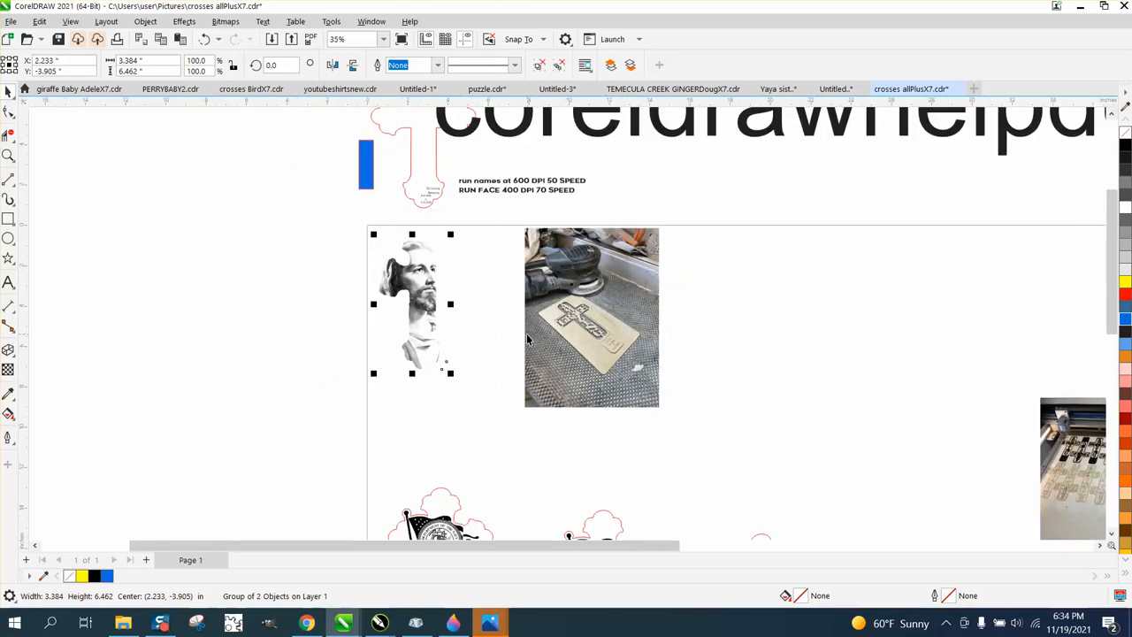
pyautogui.scroll(-2, 328, 321)
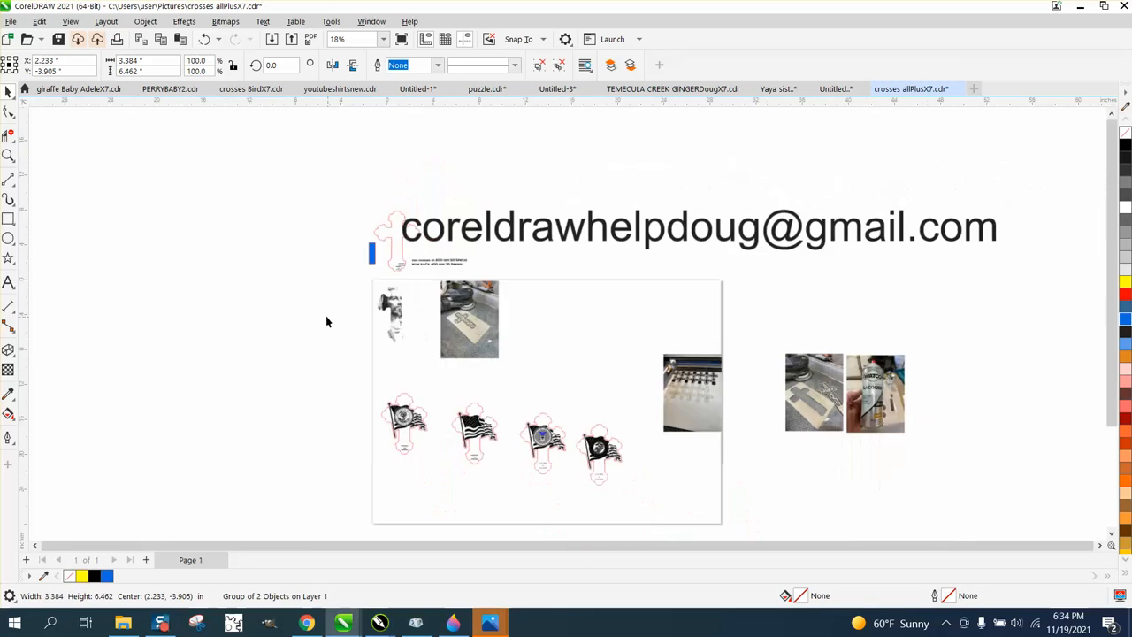
pyautogui.click(732, 424)
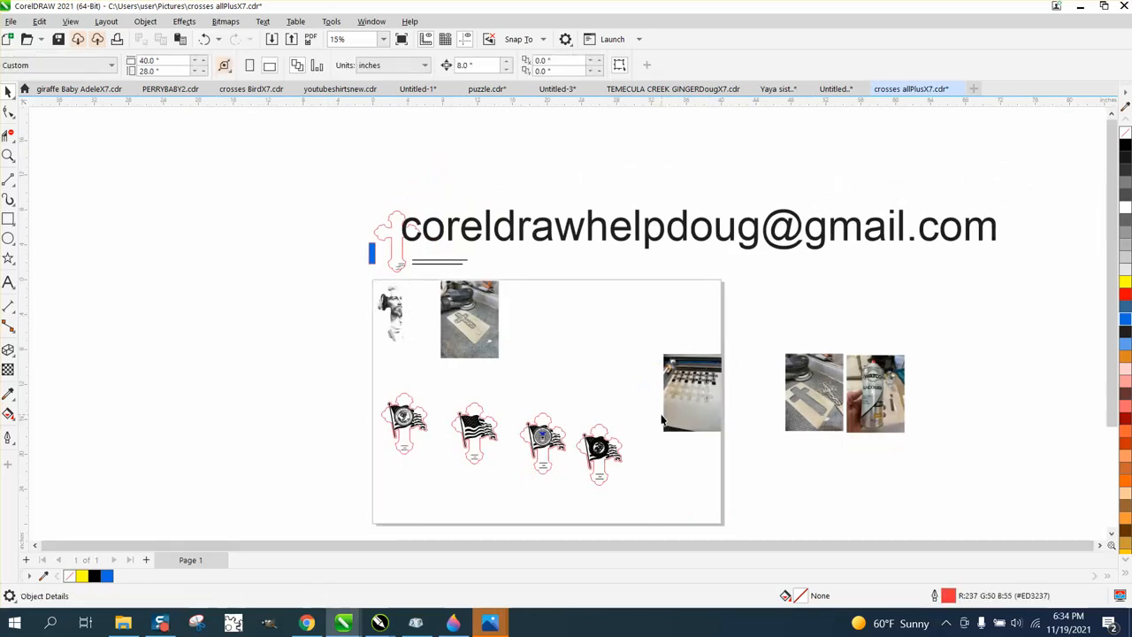